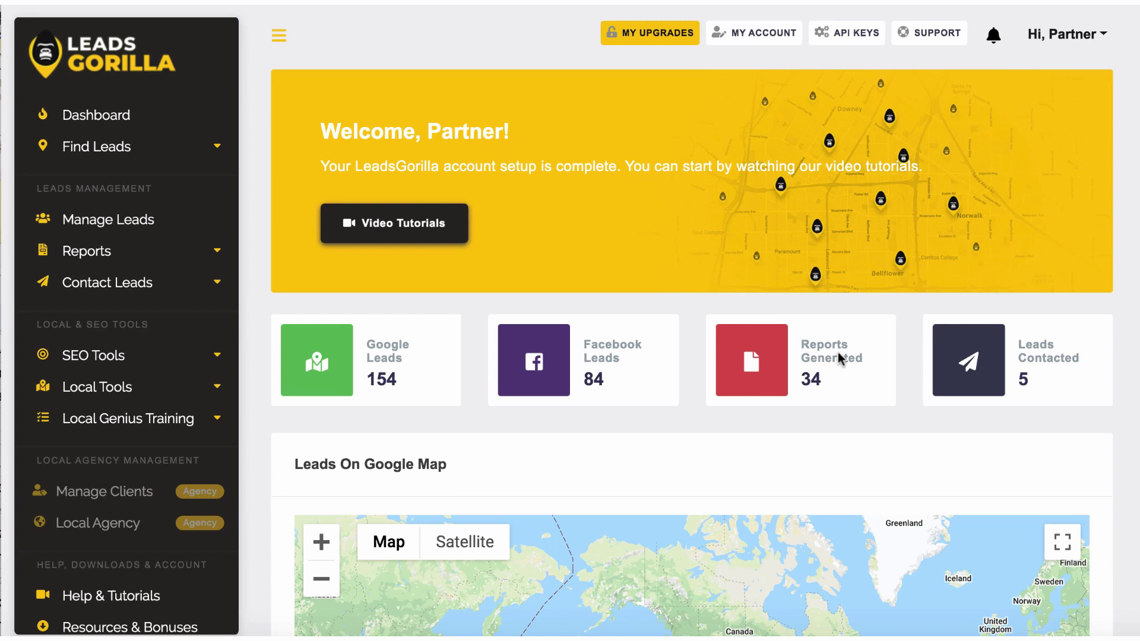
Go to the Google Leads search under Find Leads
left_click(122, 155)
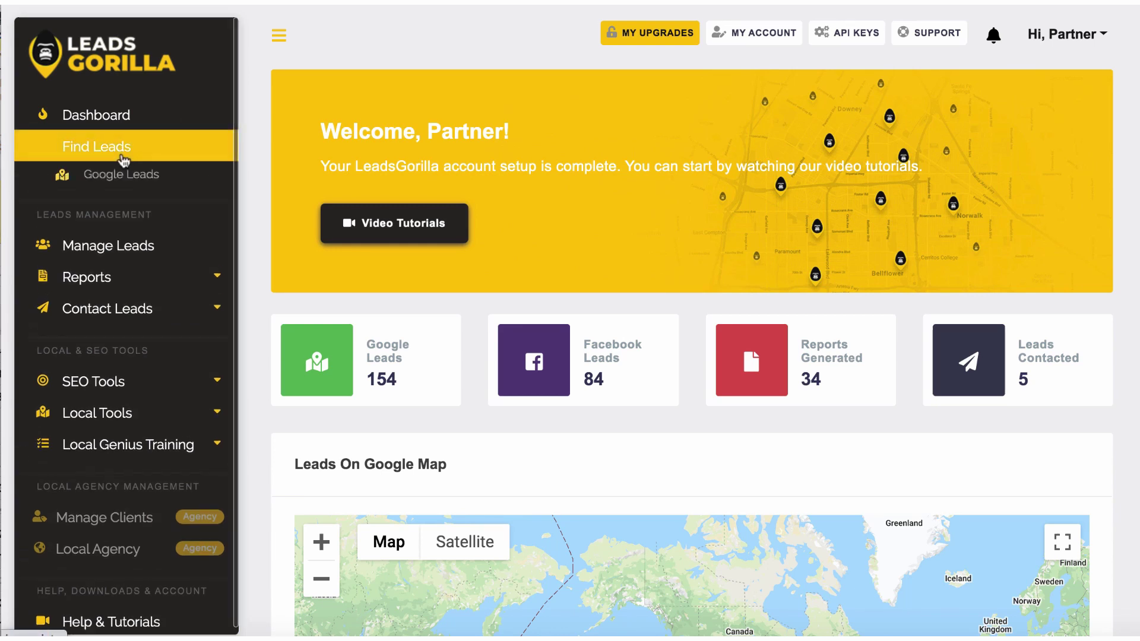
left_click(119, 199)
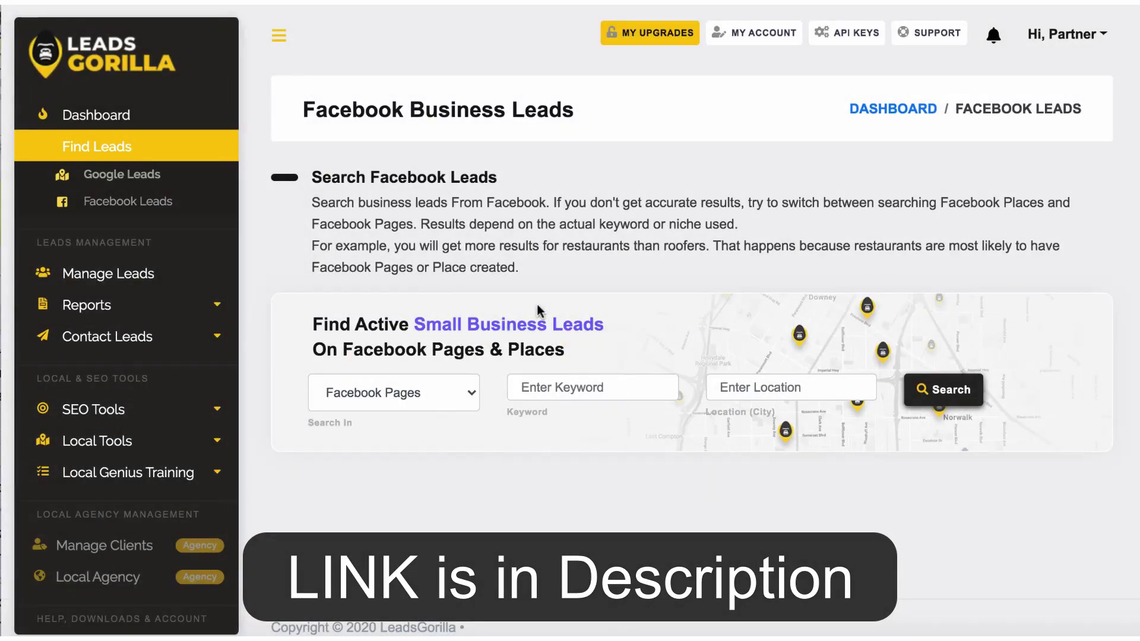
left_click(453, 397)
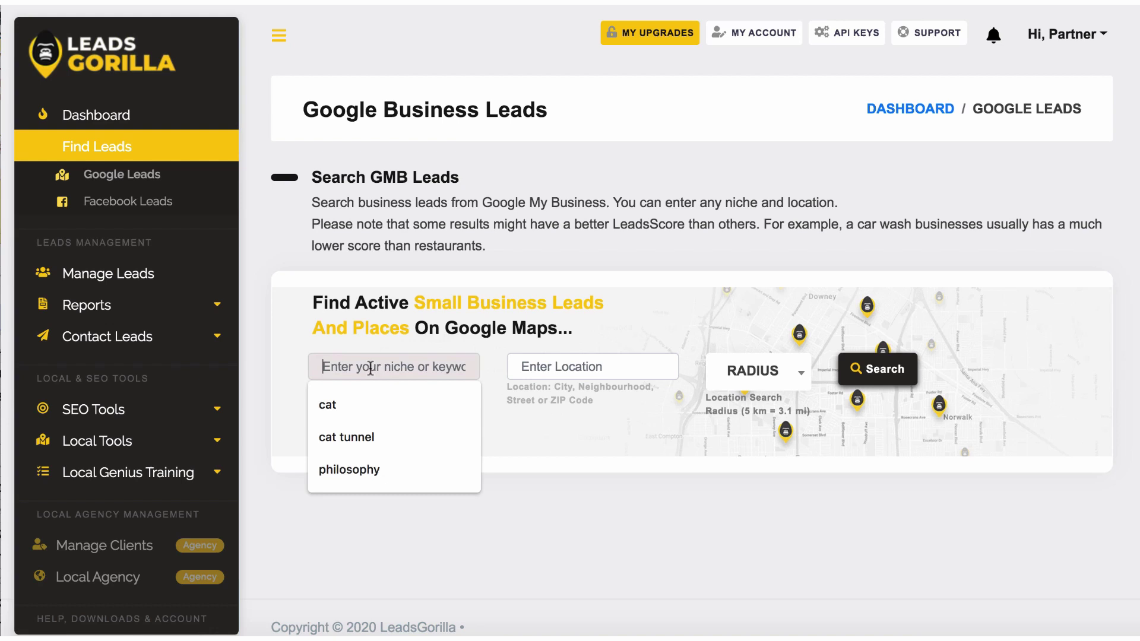
Enter 'plumbers' with location Pittsburgh, PA, USA and a 30 km search radius
type("plumbers")
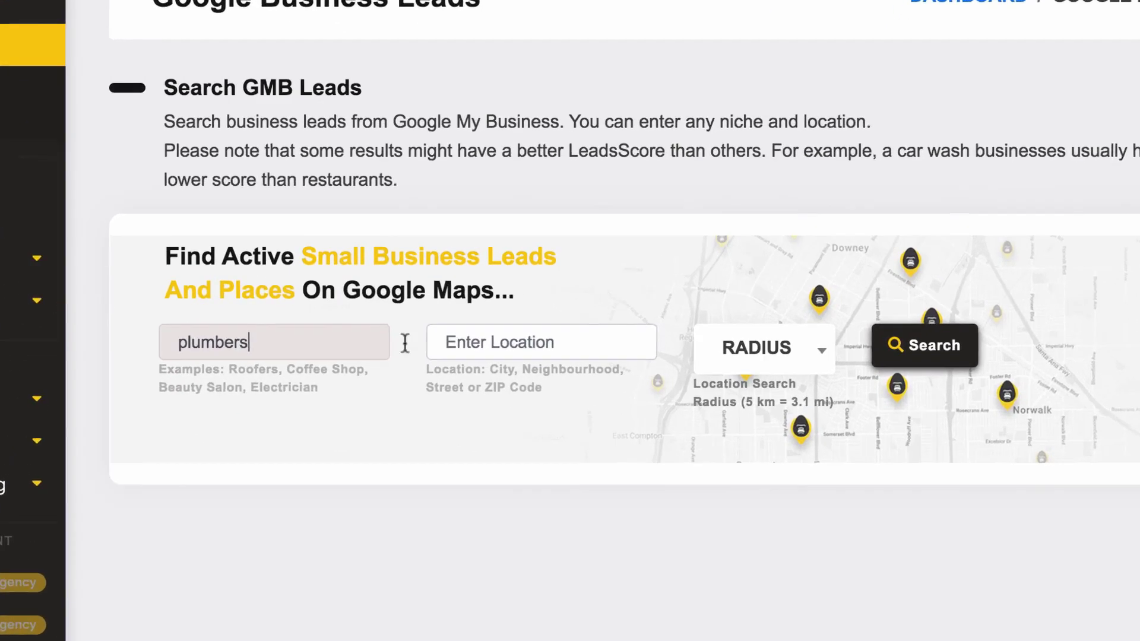
left_click(475, 342)
type("Pittsburgh")
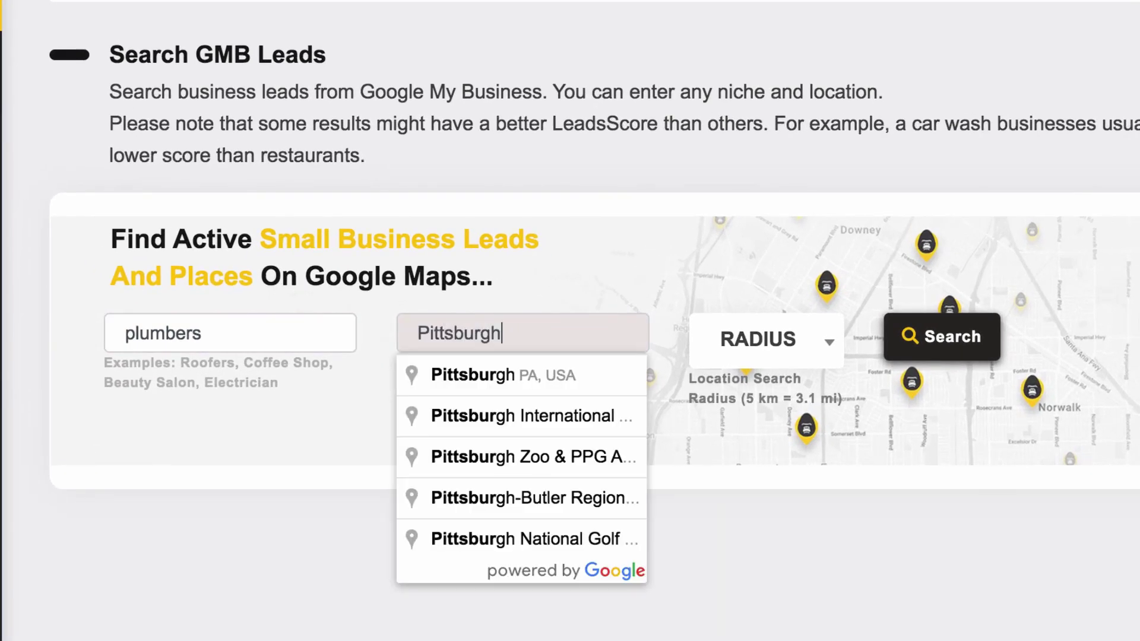
left_click(532, 380)
left_click(763, 353)
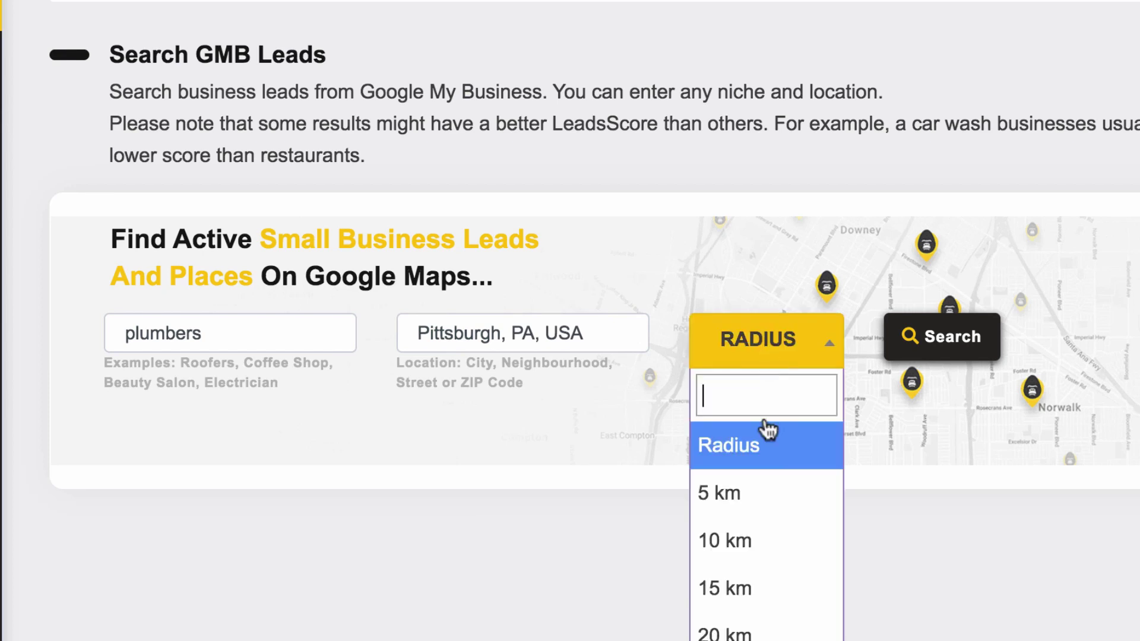
scroll(763, 499, "down", 1)
scroll(736, 605, "down", 1)
left_click(737, 633)
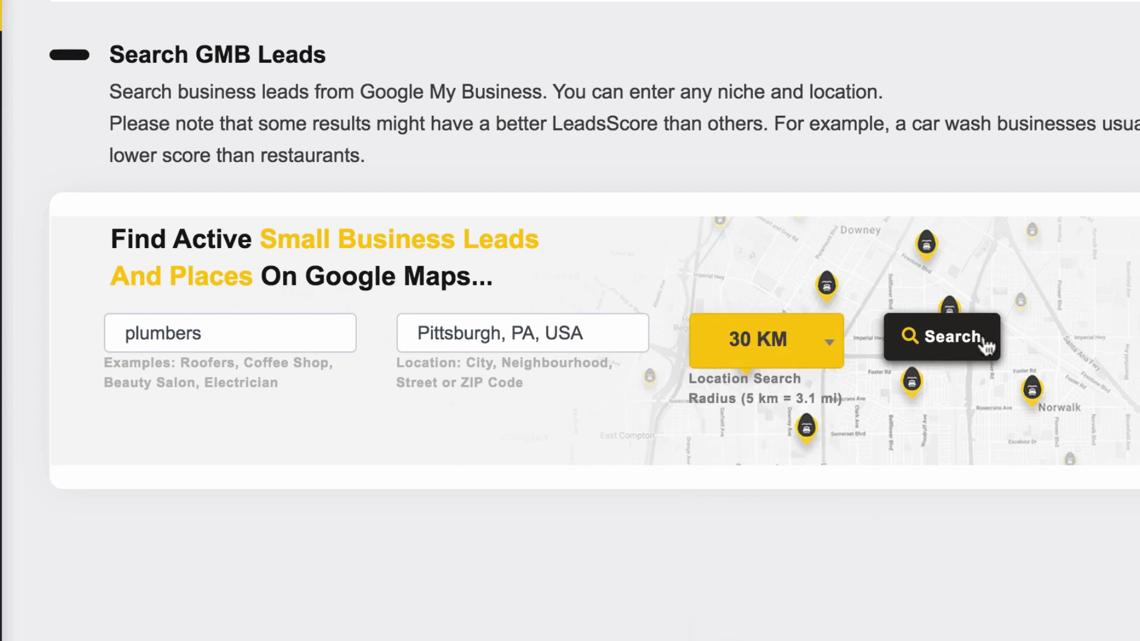
Run the plumber search and scroll through the returned Pittsburgh business leads
left_click(984, 341)
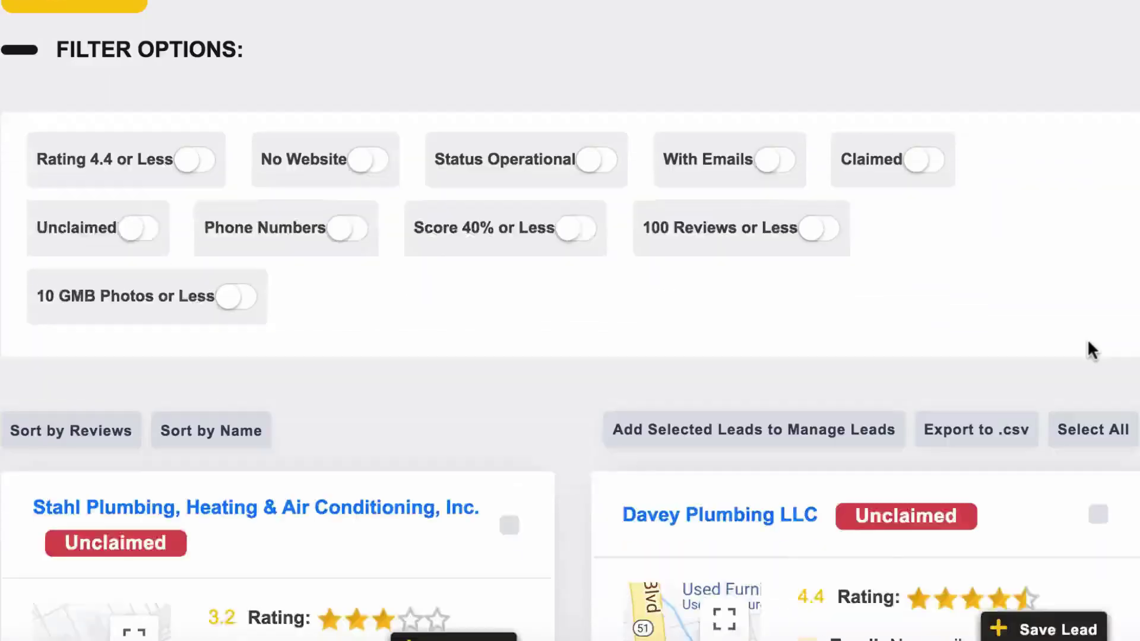
scroll(1093, 351, "down", 5)
scroll(1093, 350, "down", 5)
scroll(1093, 351, "down", 5)
scroll(1092, 351, "down", 5)
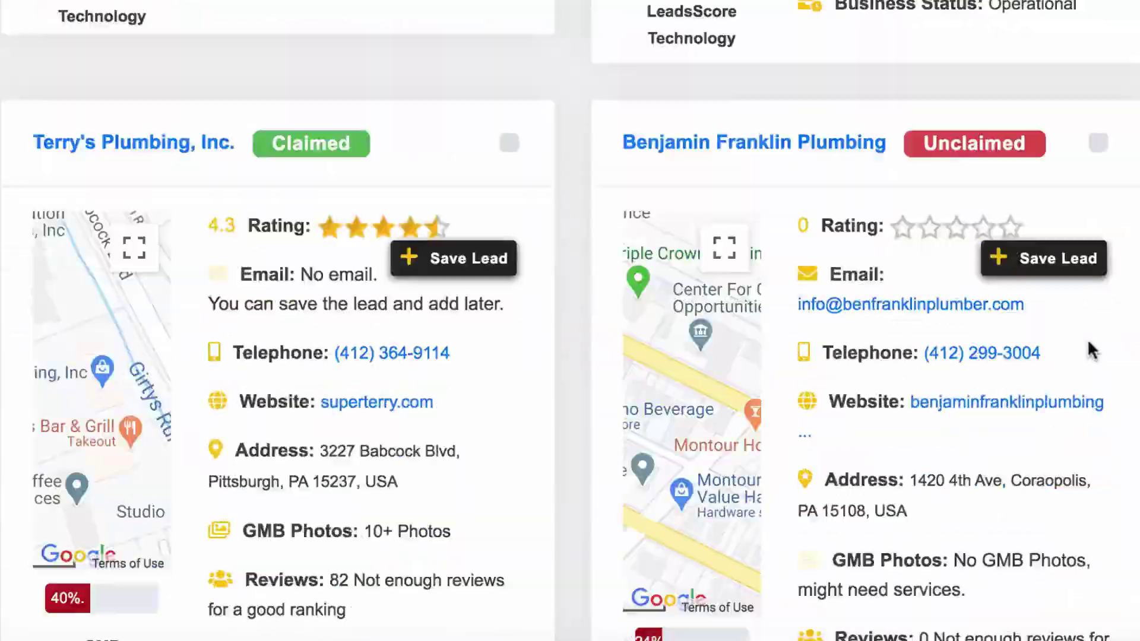
scroll(1089, 344, "down", 5)
scroll(1089, 344, "down", 5)
scroll(1089, 344, "down", 5)
scroll(1089, 345, "down", 5)
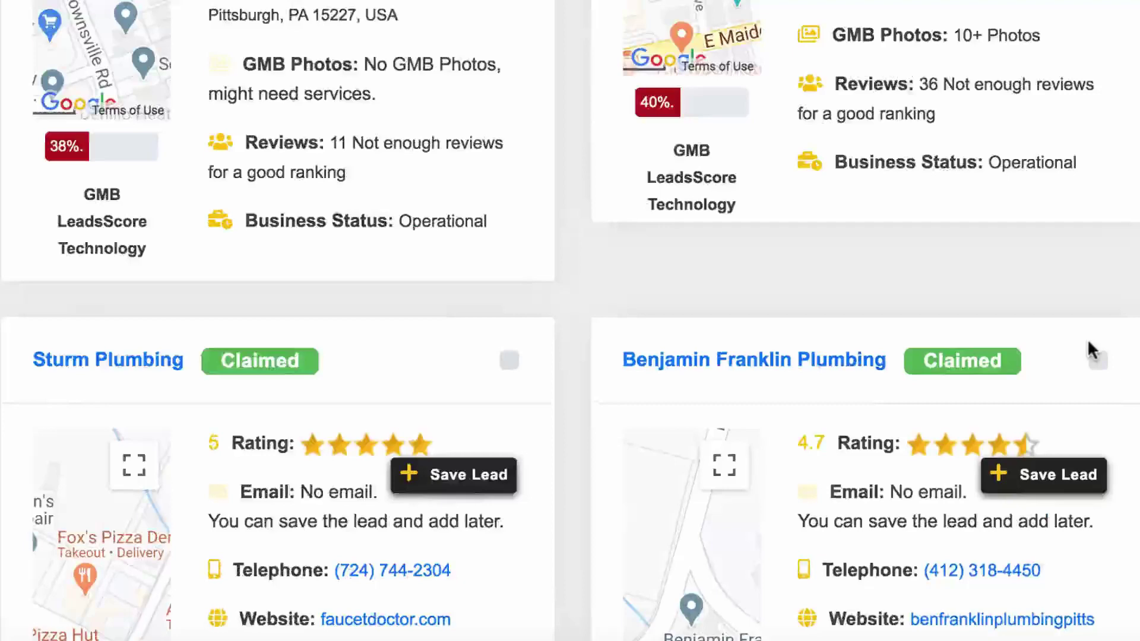
scroll(1088, 339, "up", 5)
scroll(1088, 338, "up", 5)
scroll(1088, 338, "up", 5)
scroll(1088, 339, "up", 1)
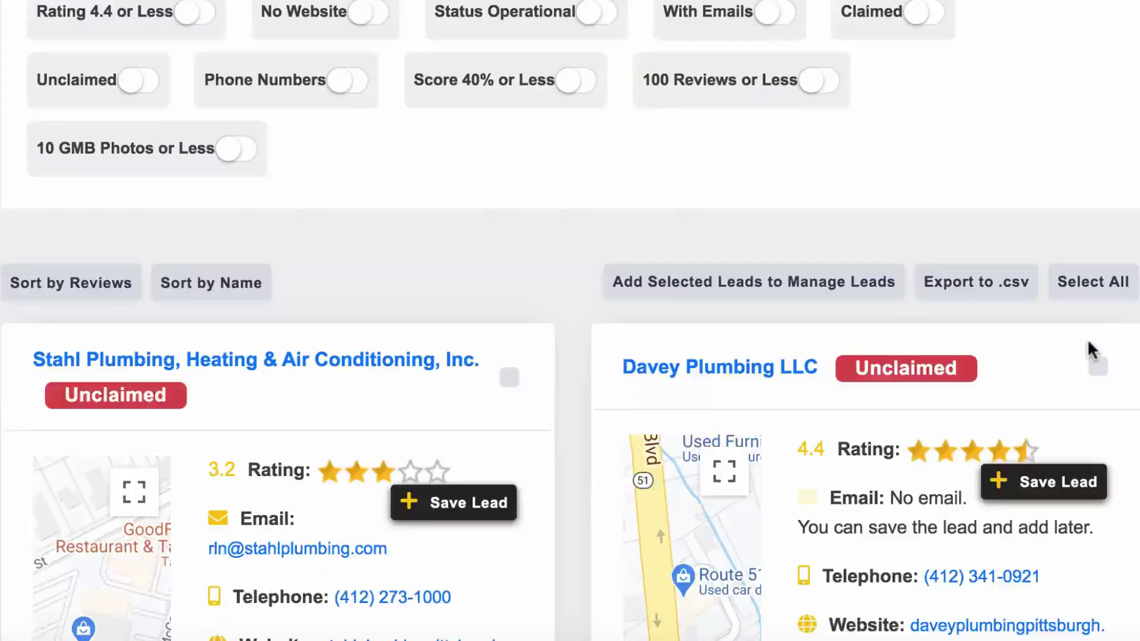
scroll(1088, 339, "down", 5)
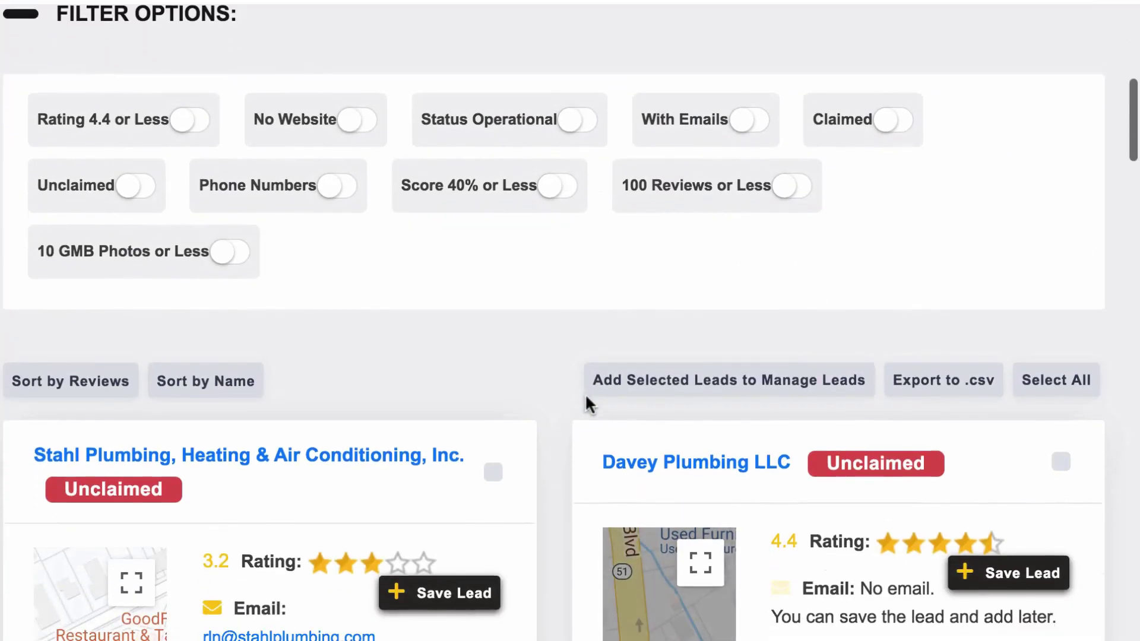
scroll(585, 397, "down", 1)
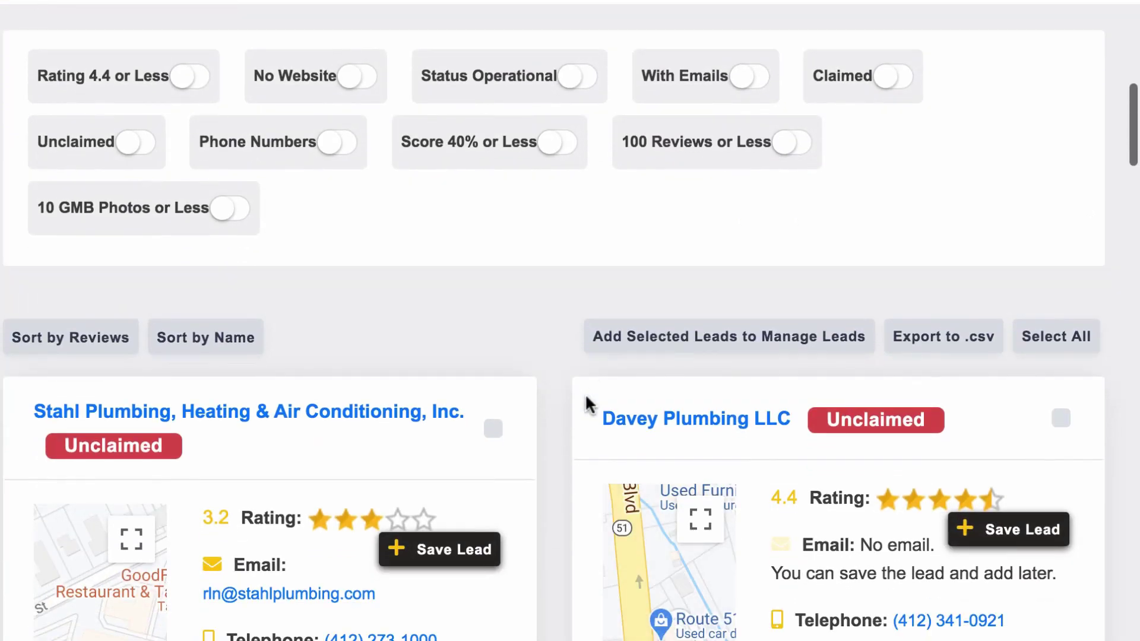
Toggle With Emails on and off, then filter results to unclaimed businesses
left_click(743, 85)
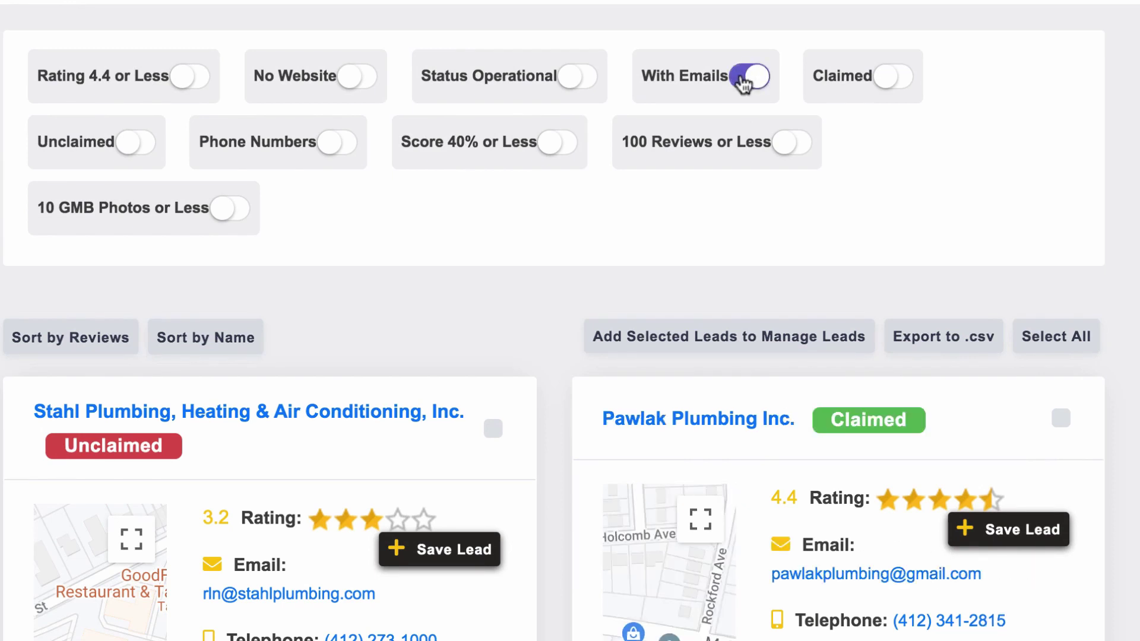
left_click(743, 83)
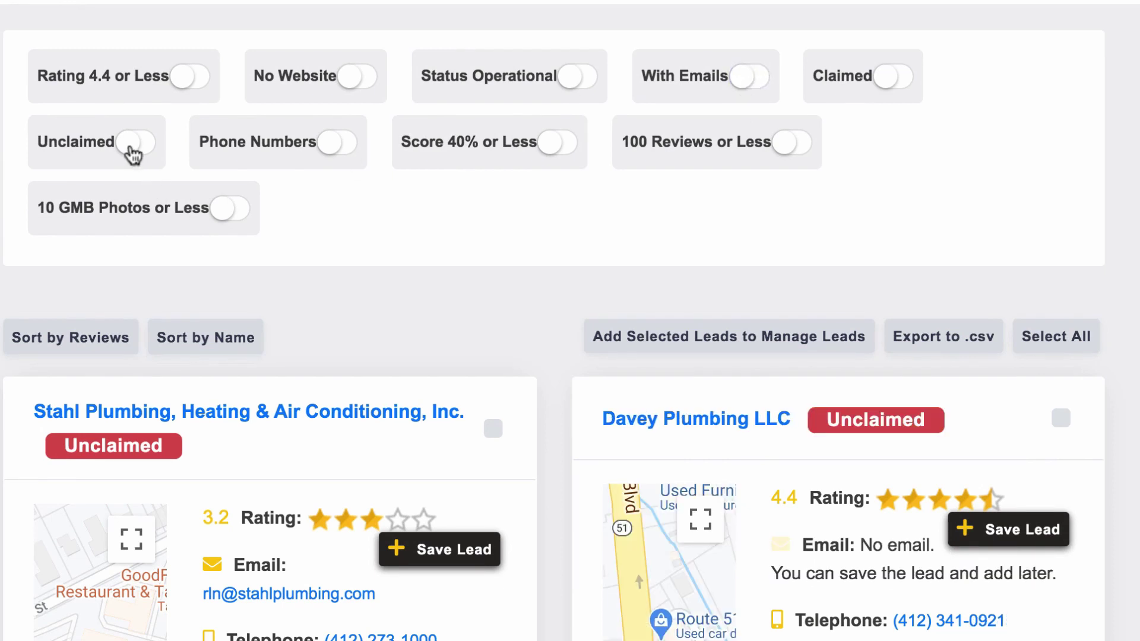
left_click(128, 146)
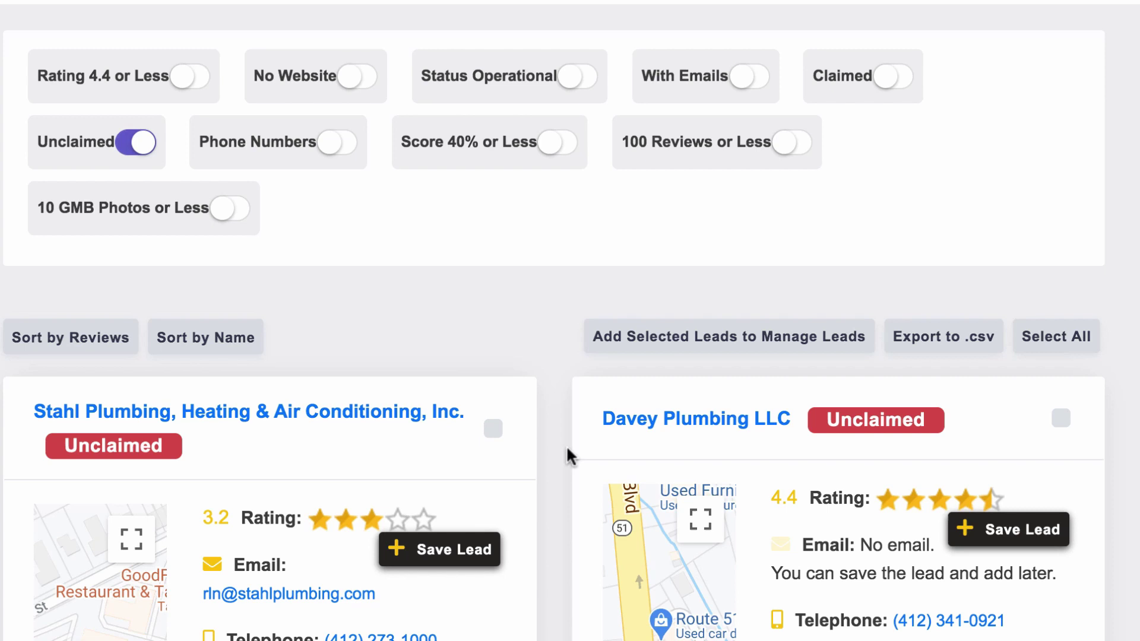
scroll(553, 469, "down", 1)
scroll(553, 469, "down", 3)
scroll(553, 469, "down", 2)
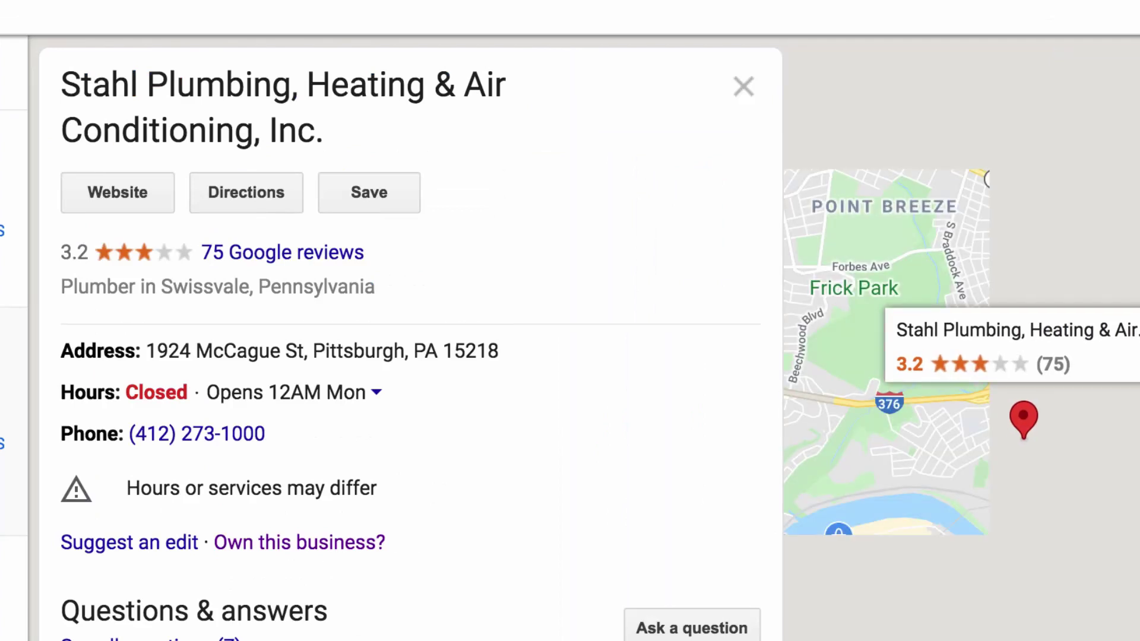
left_click(301, 545)
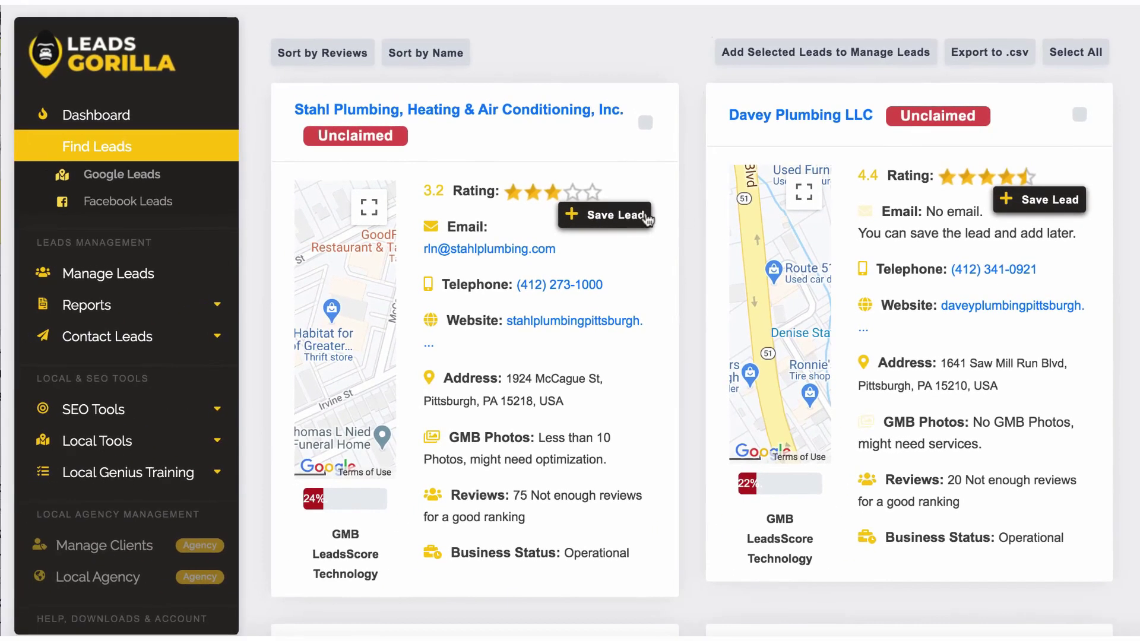
Add Stahl Plumbing to the Plumbers In Pittsburgh USA campaign, then go to Manage Leads
left_click(646, 218)
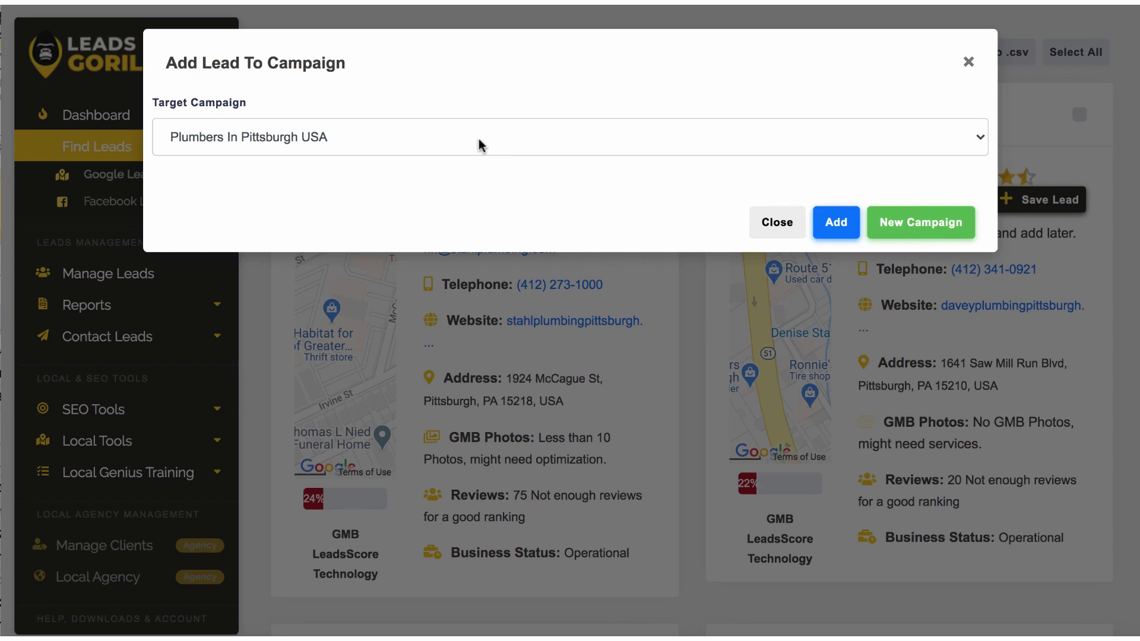
left_click(478, 138)
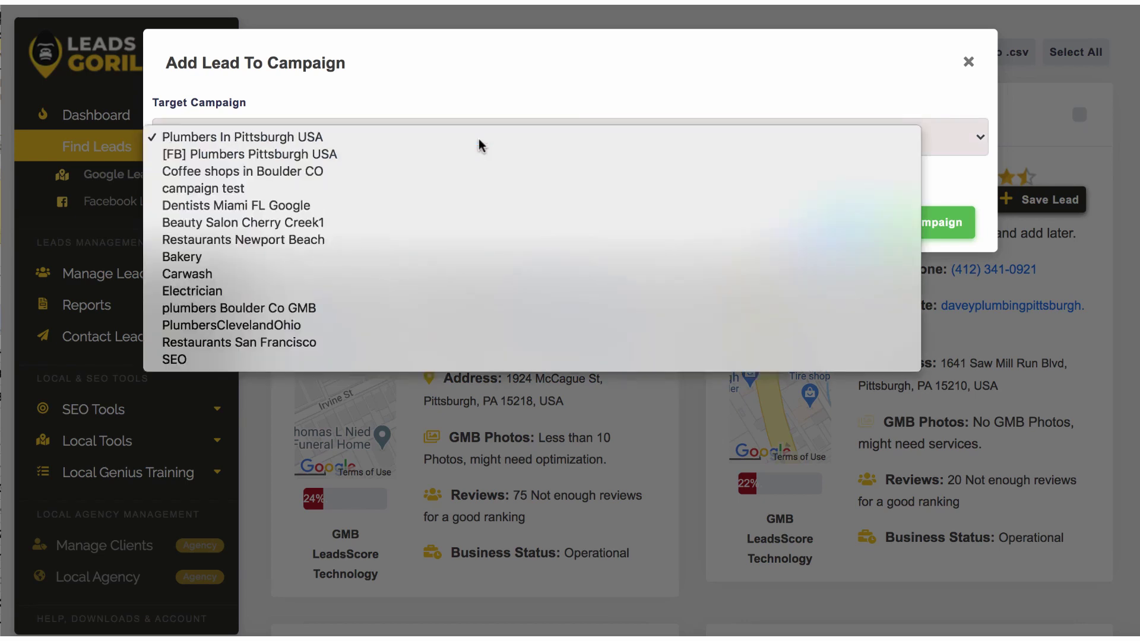
left_click(479, 138)
left_click(838, 229)
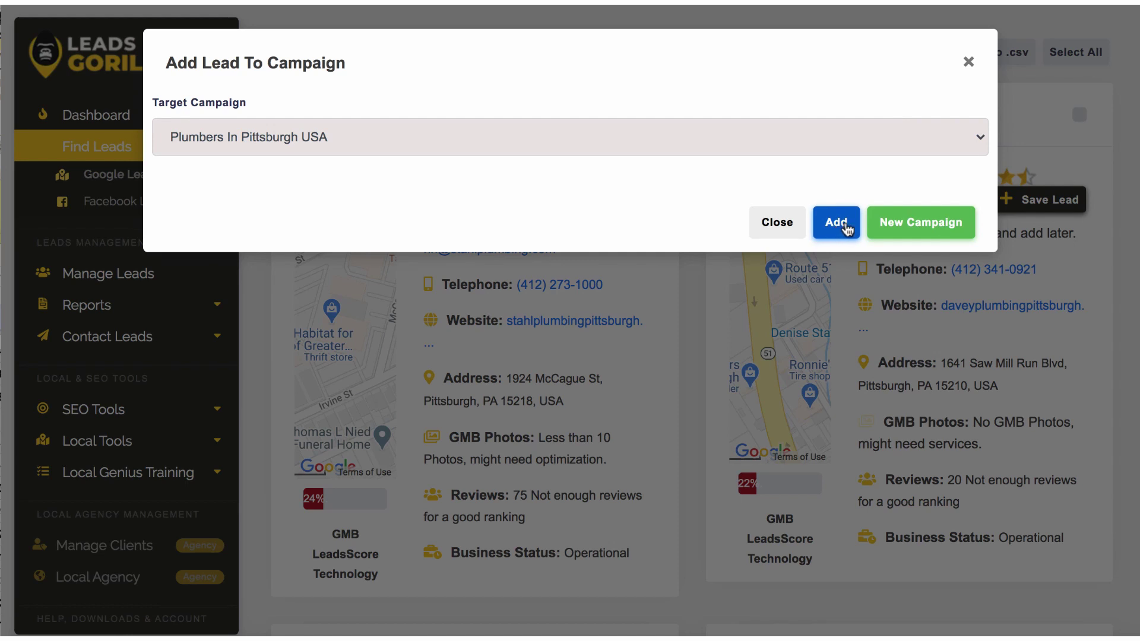
left_click(894, 223)
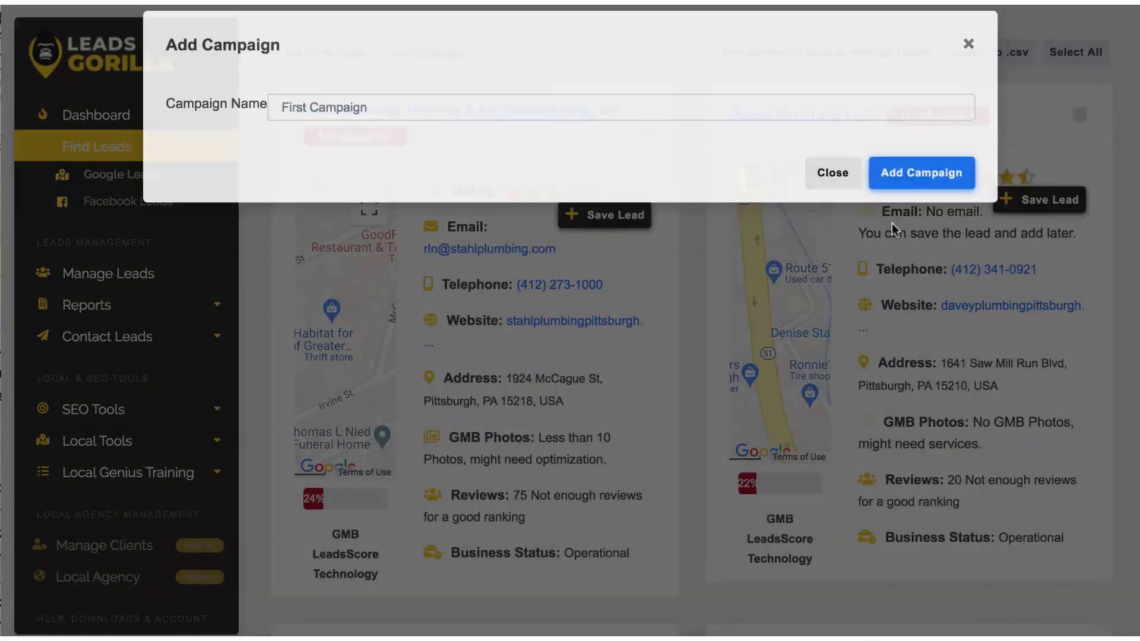
left_click(118, 221)
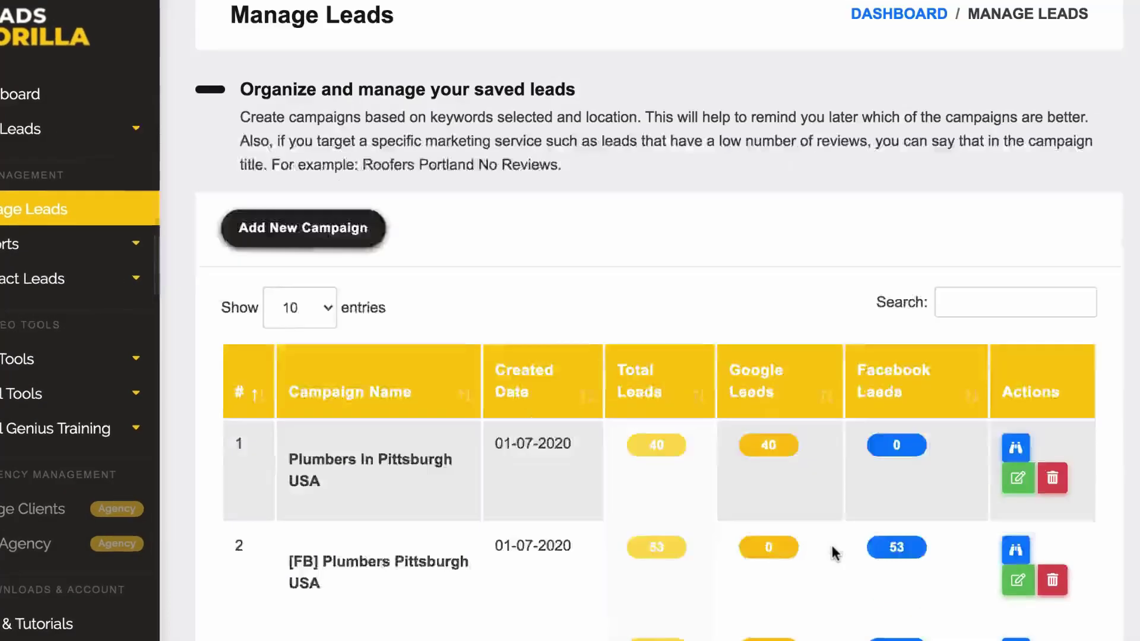
left_click(1018, 385)
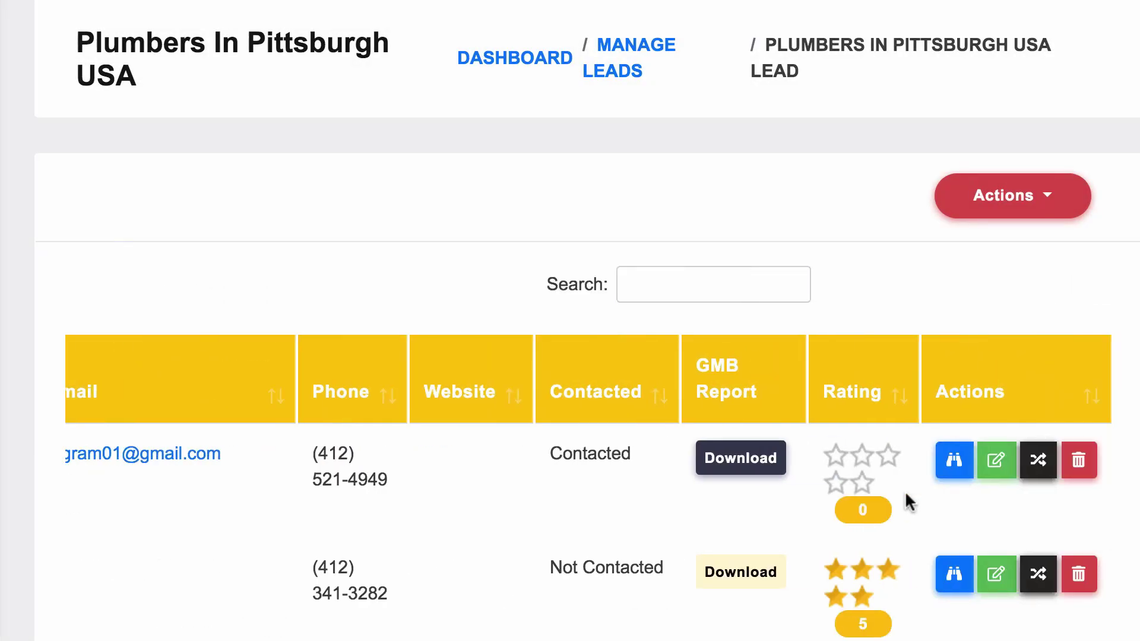
left_click(962, 459)
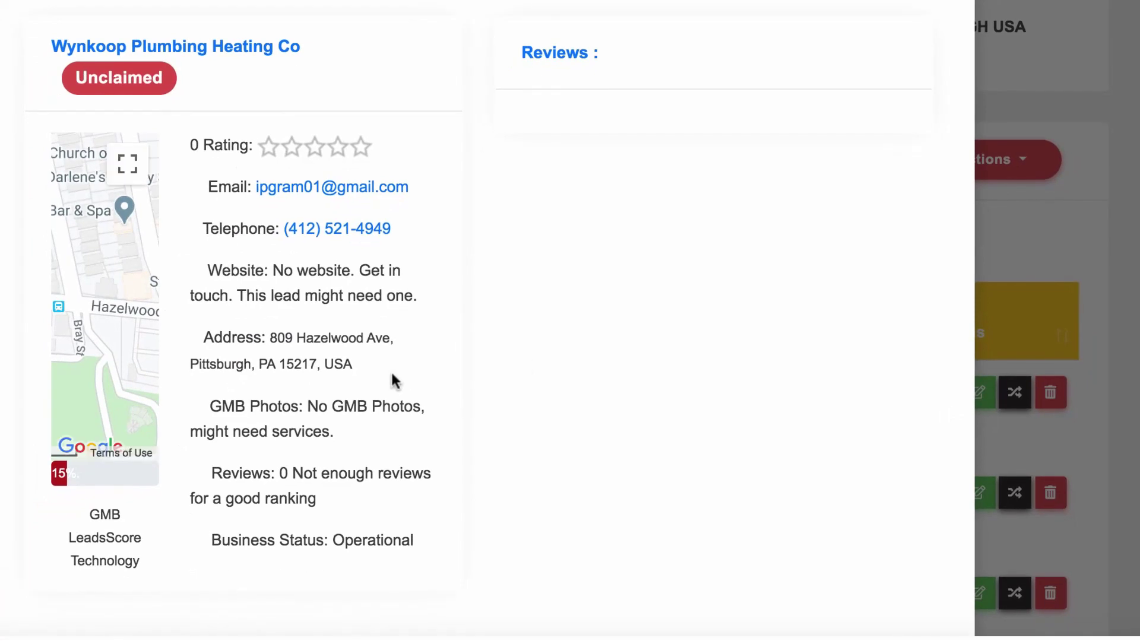
scroll(393, 380, "down", 1)
scroll(392, 374, "down", 2)
scroll(392, 373, "down", 1)
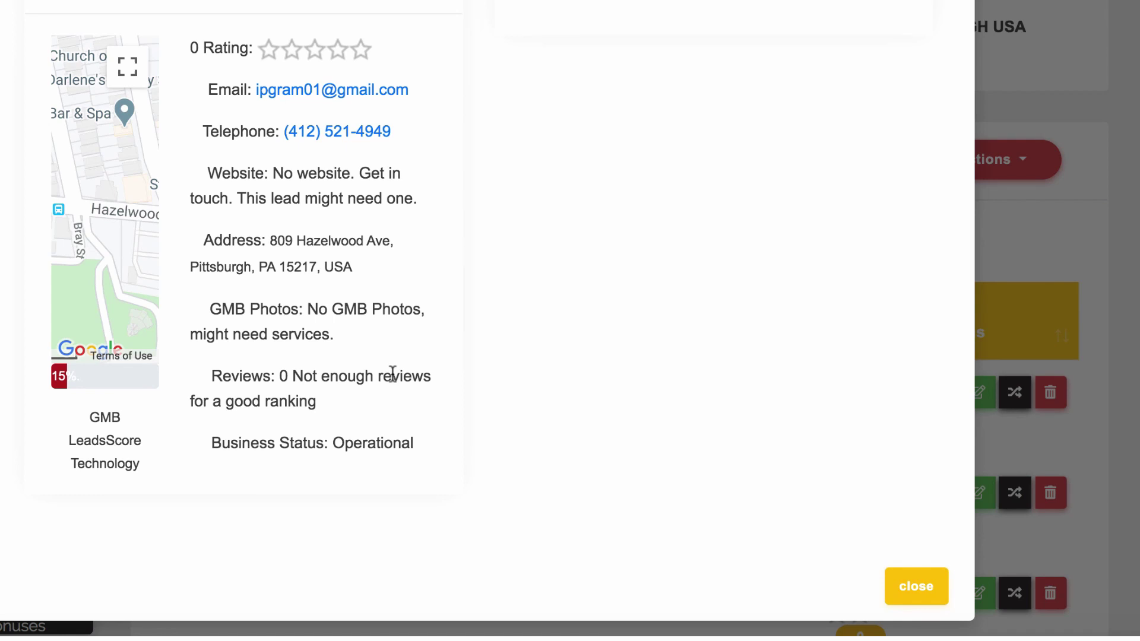
Close the lead details, open GMB Reports, and load the Plumbers In Pittsburgh USA campaign
left_click(915, 586)
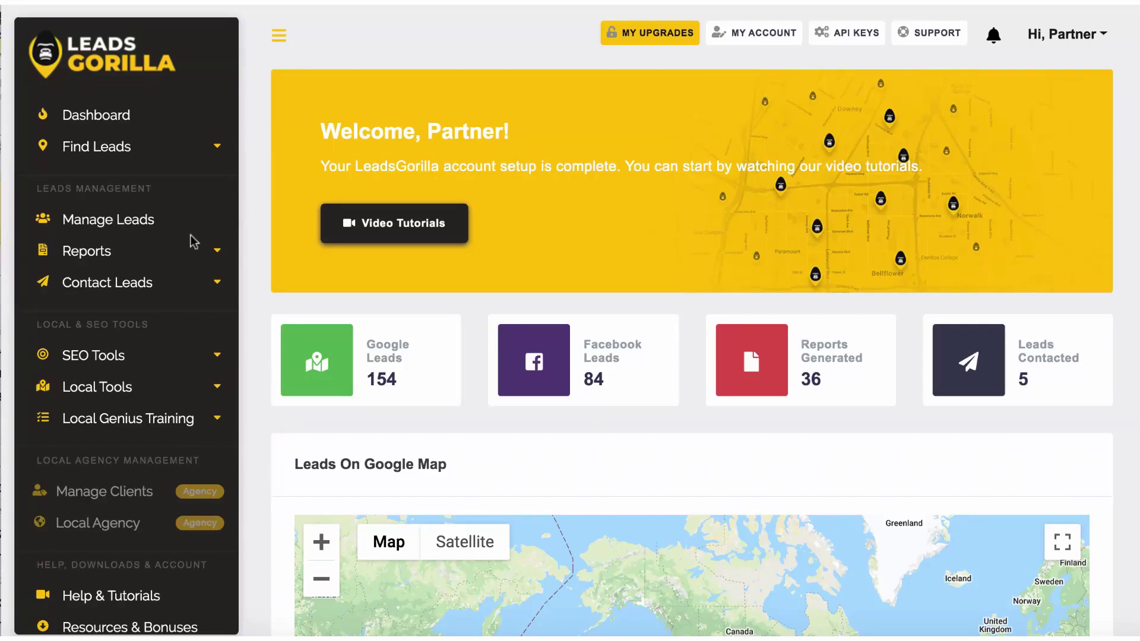
left_click(164, 255)
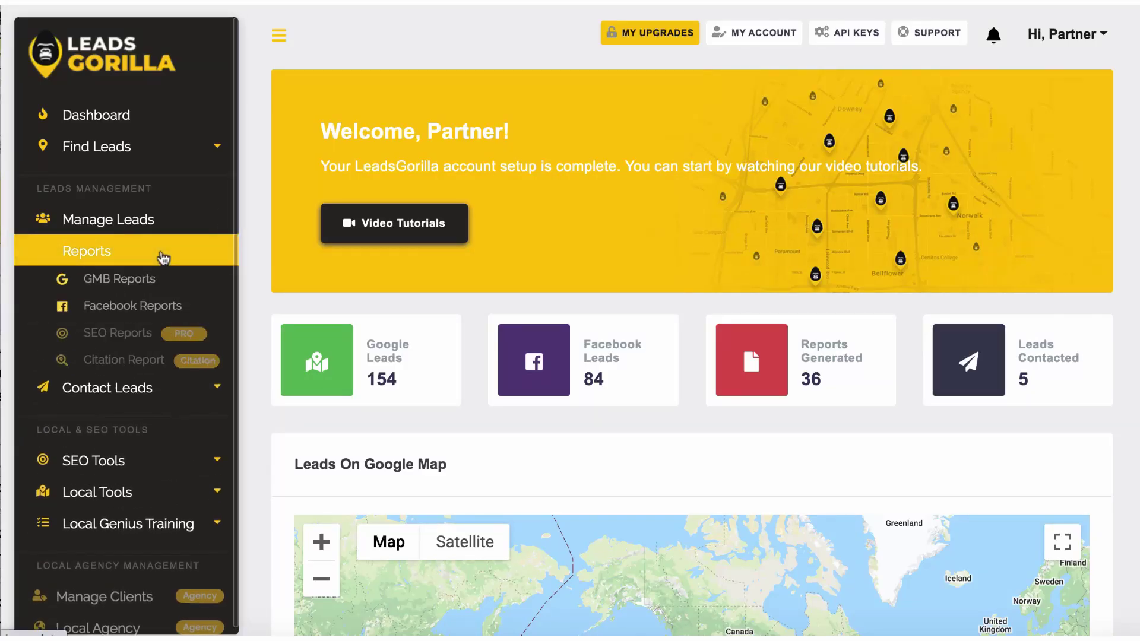
left_click(144, 280)
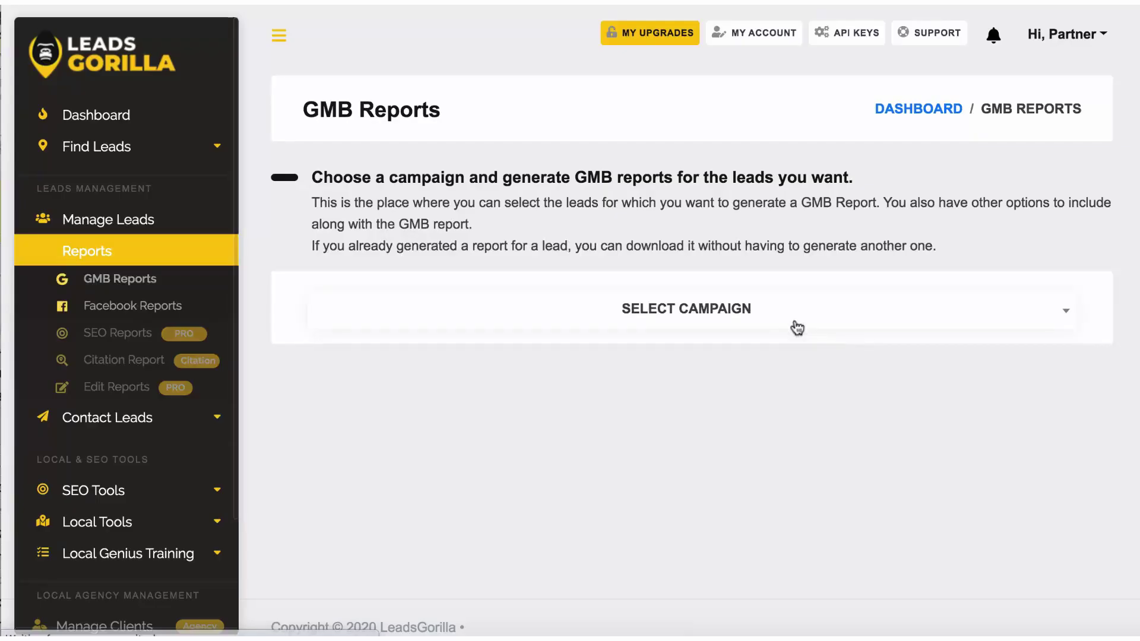
left_click(785, 321)
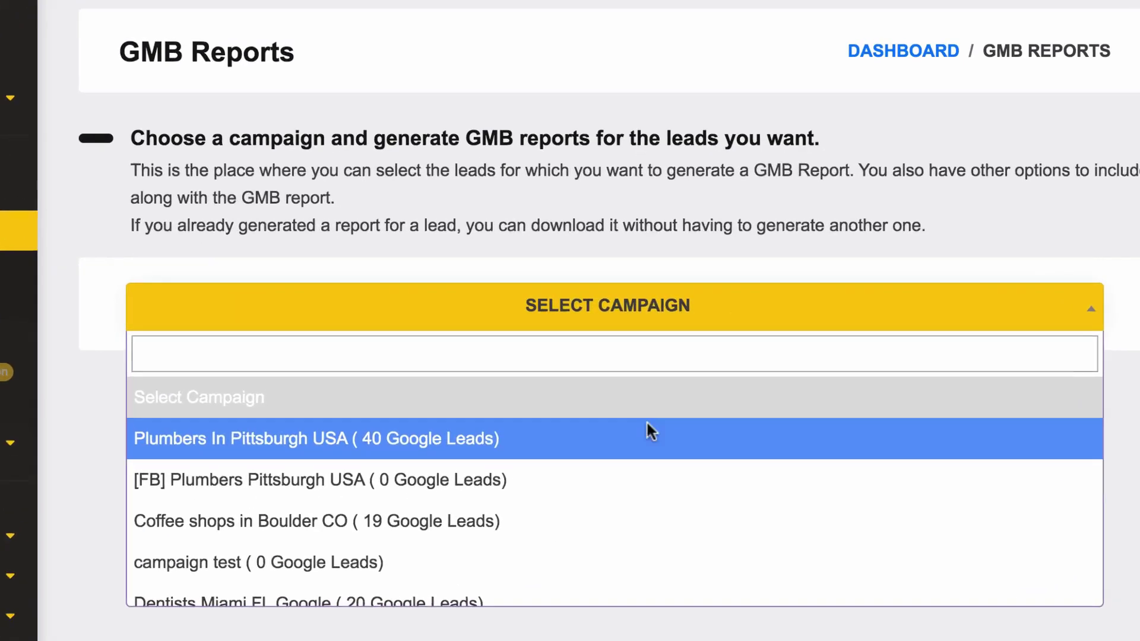
left_click(646, 420)
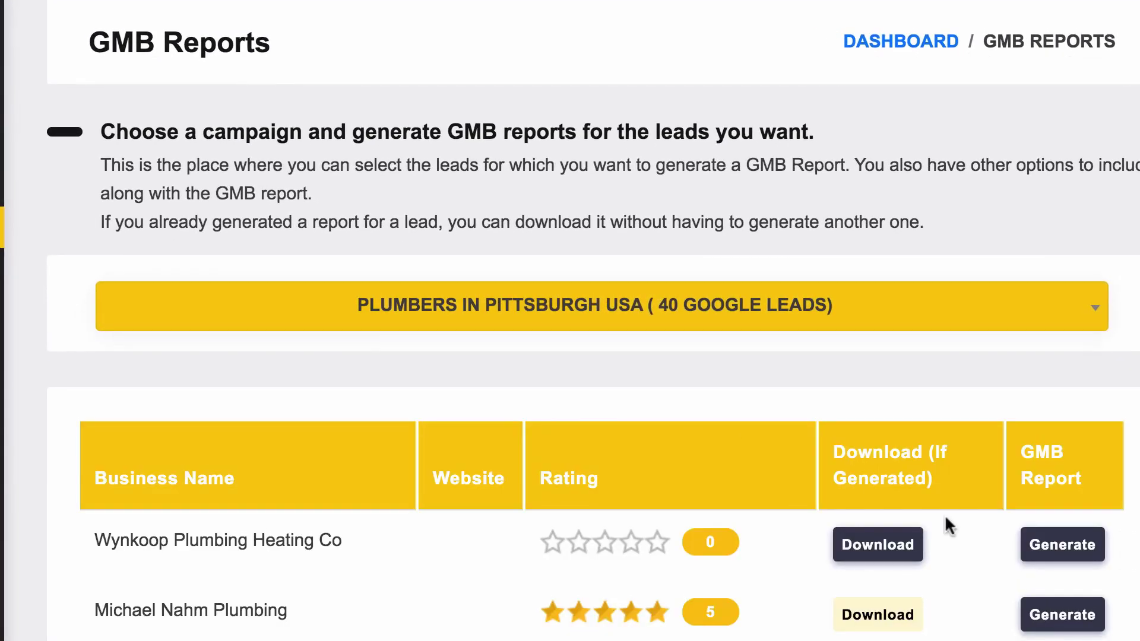
scroll(945, 515, "down", 3)
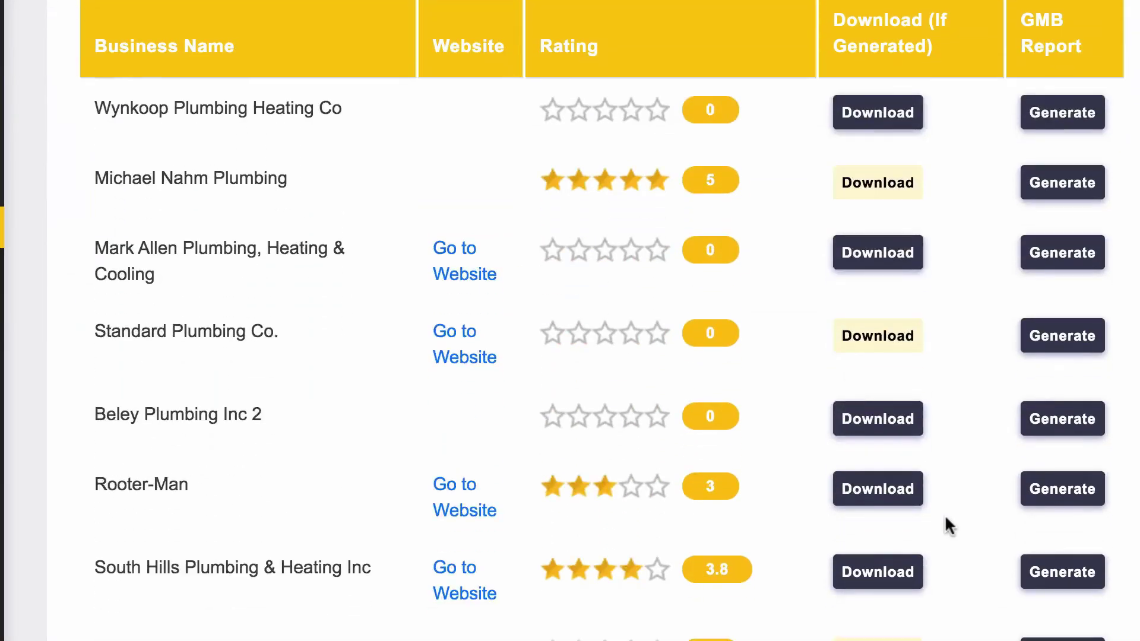
scroll(946, 515, "down", 1)
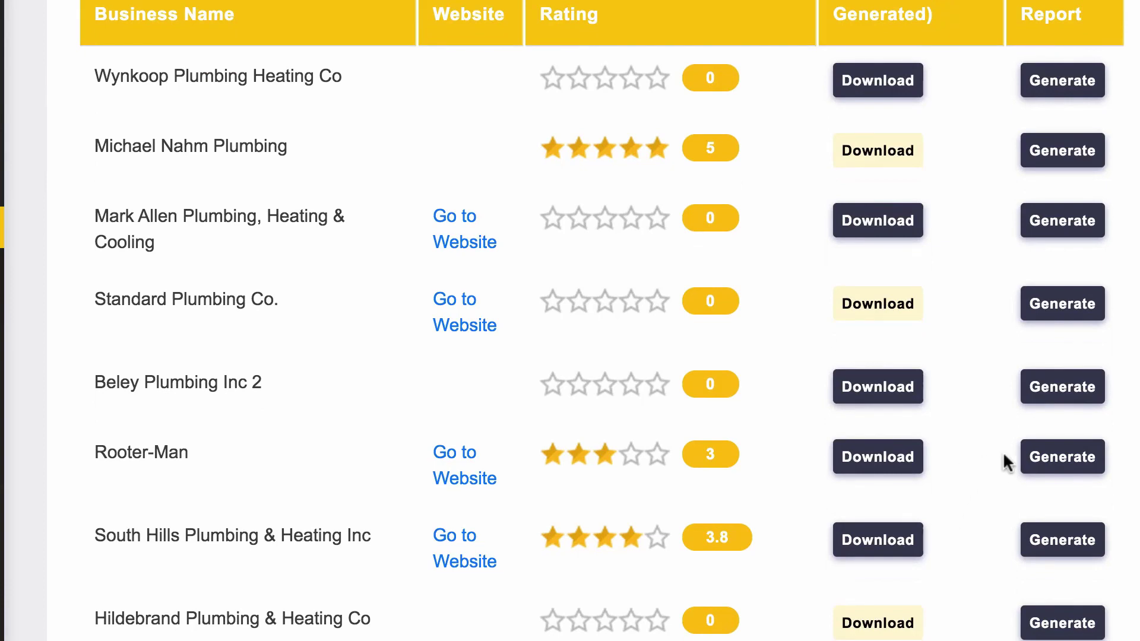
Begin Rooter-Man's GMB report, select every check via Check All, and generate it
left_click(1060, 458)
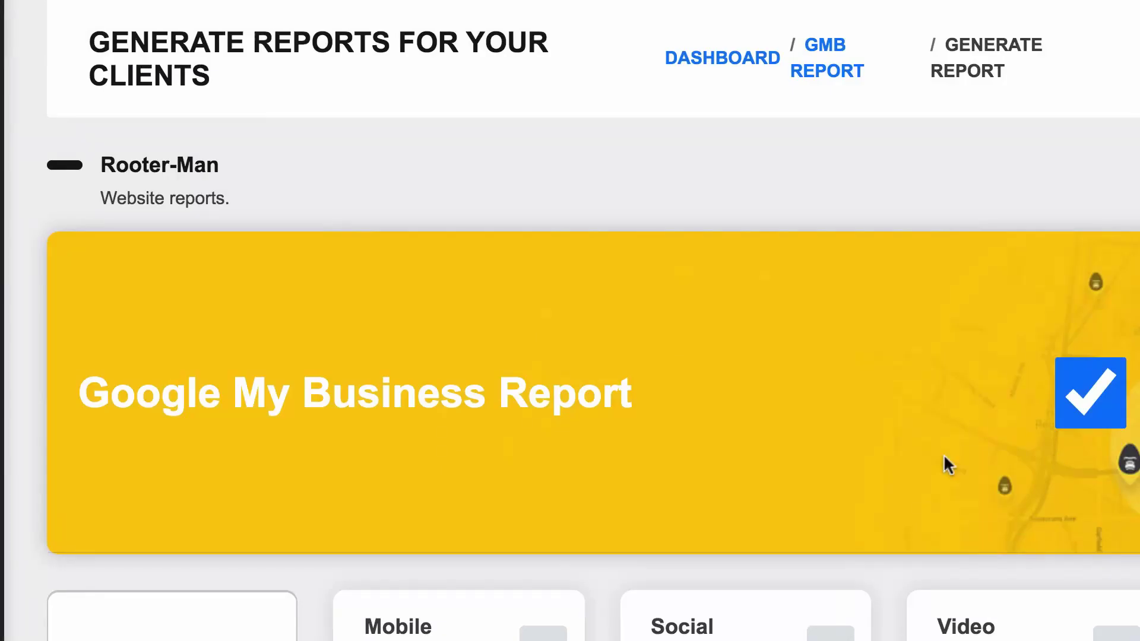
scroll(943, 457, "down", 3)
left_click(199, 421)
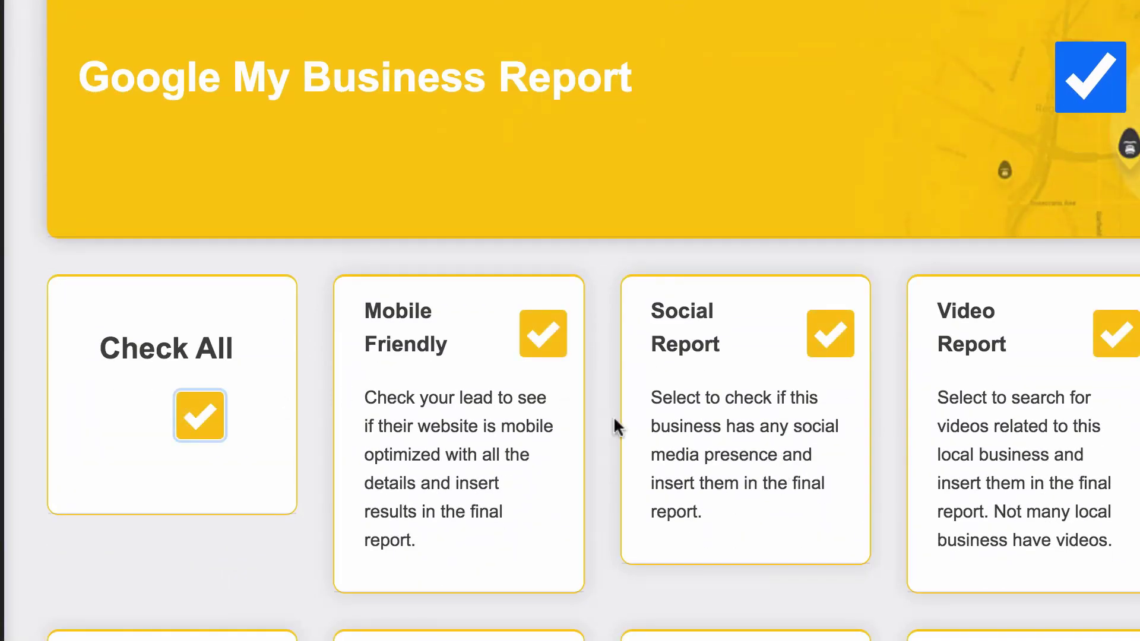
scroll(723, 445, "down", 5)
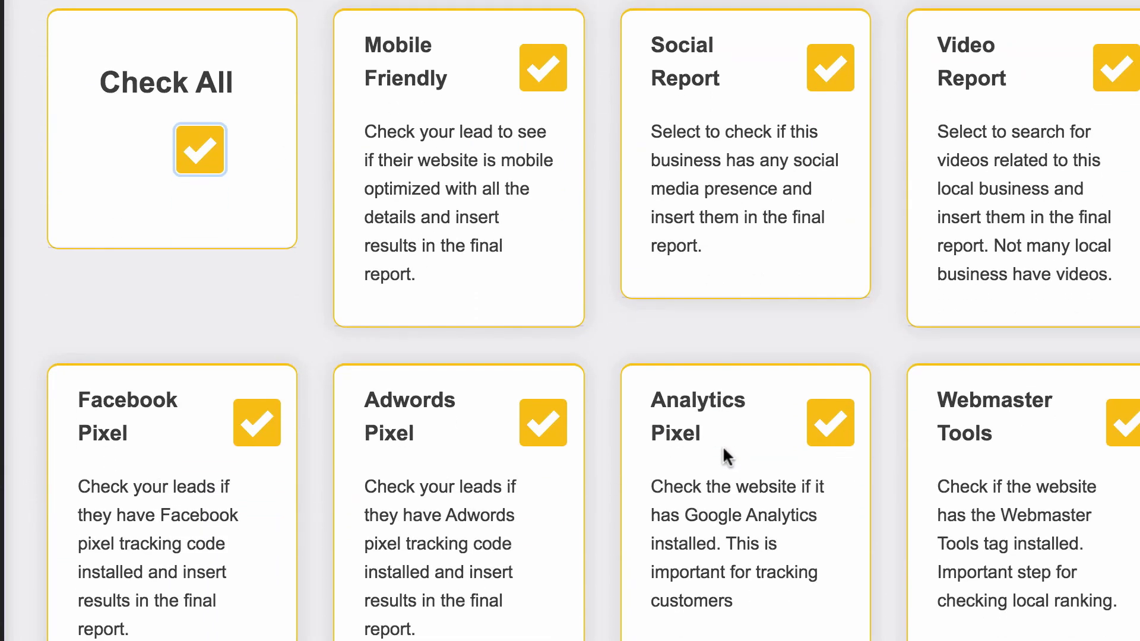
scroll(709, 600, "down", 5)
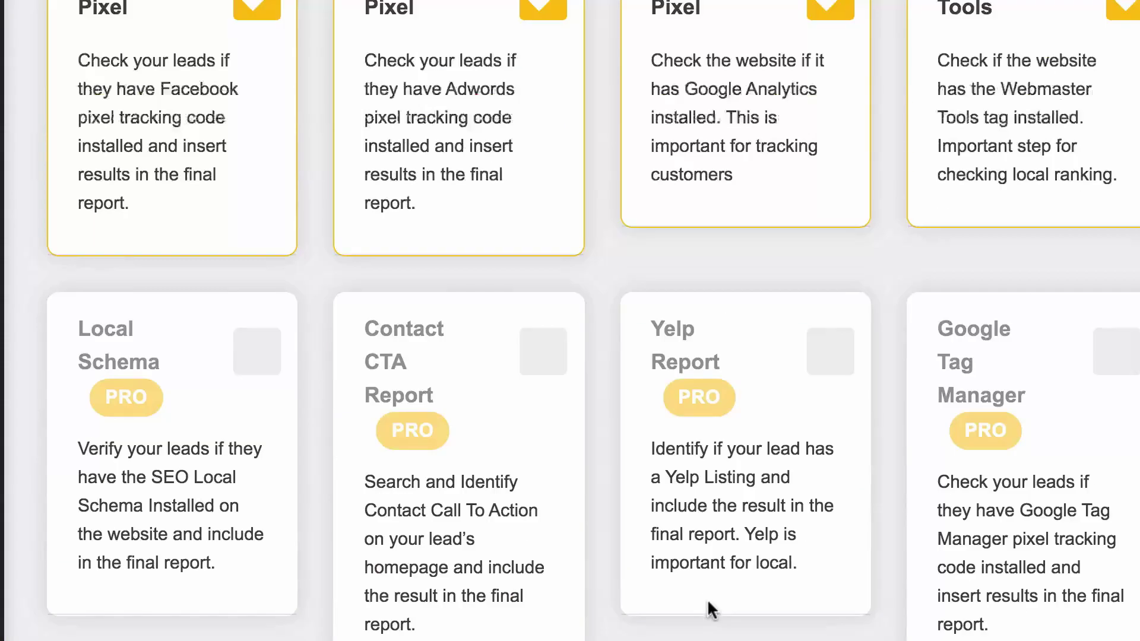
scroll(707, 598, "down", 5)
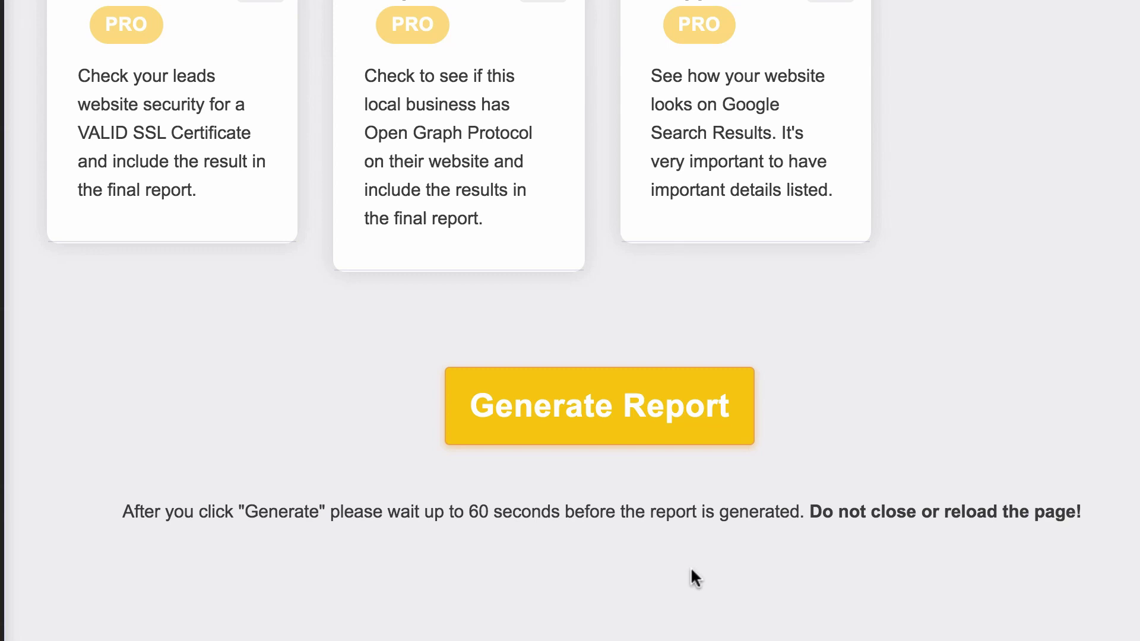
left_click(601, 431)
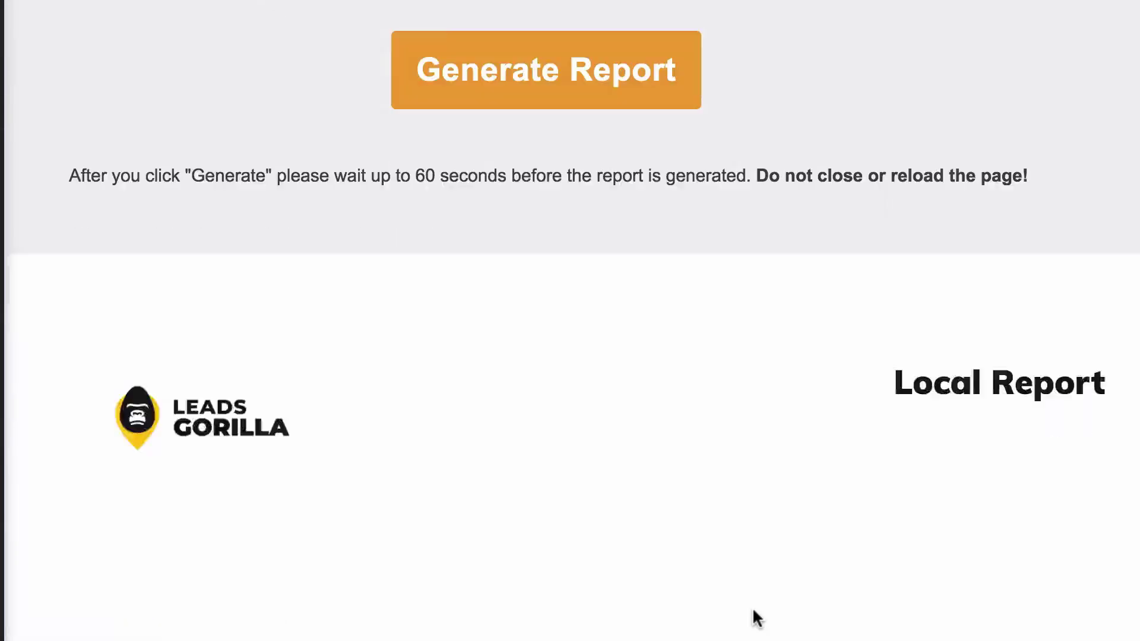
Scroll through Rooter-Man's Local Report: GMB findings, competitor plumbers and mobile-friendliness
scroll(757, 618, "down", 5)
scroll(754, 617, "down", 5)
scroll(755, 617, "down", 5)
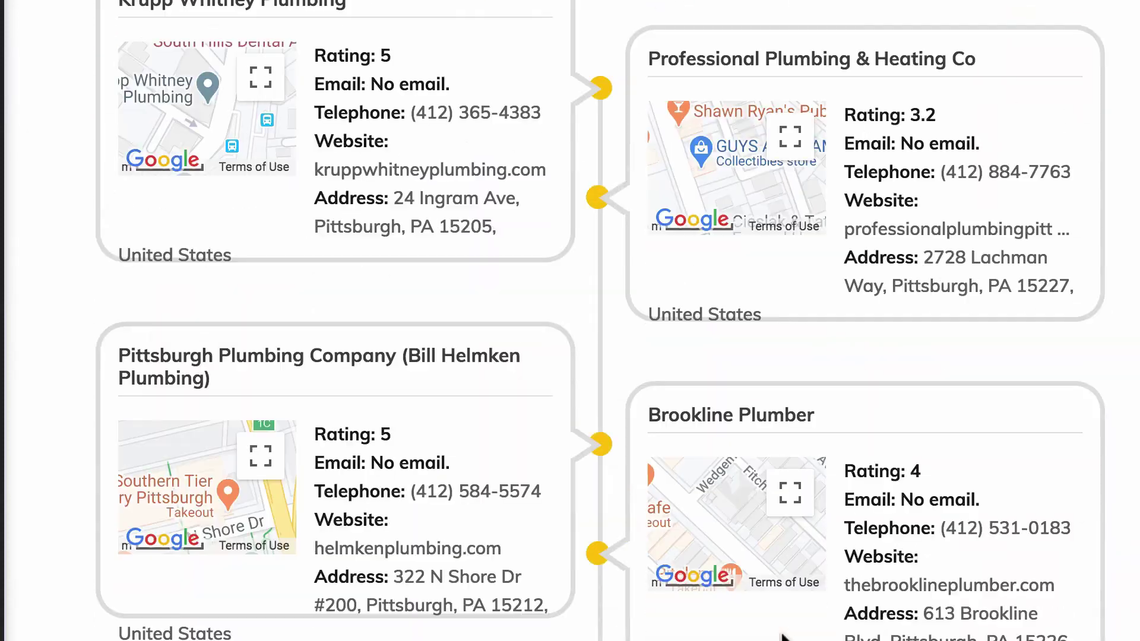
scroll(782, 637, "down", 5)
scroll(782, 637, "down", 5)
scroll(783, 637, "down", 5)
scroll(783, 637, "down", 5)
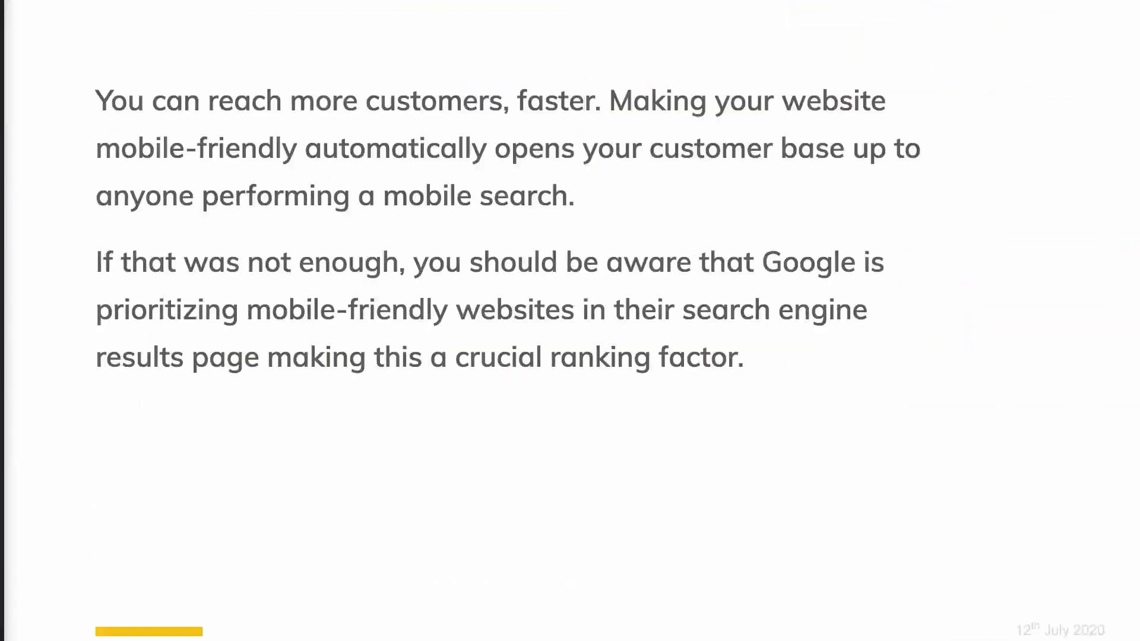
scroll(783, 637, "down", 5)
scroll(570, 321, "down", 5)
scroll(570, 320, "down", 5)
scroll(570, 321, "down", 5)
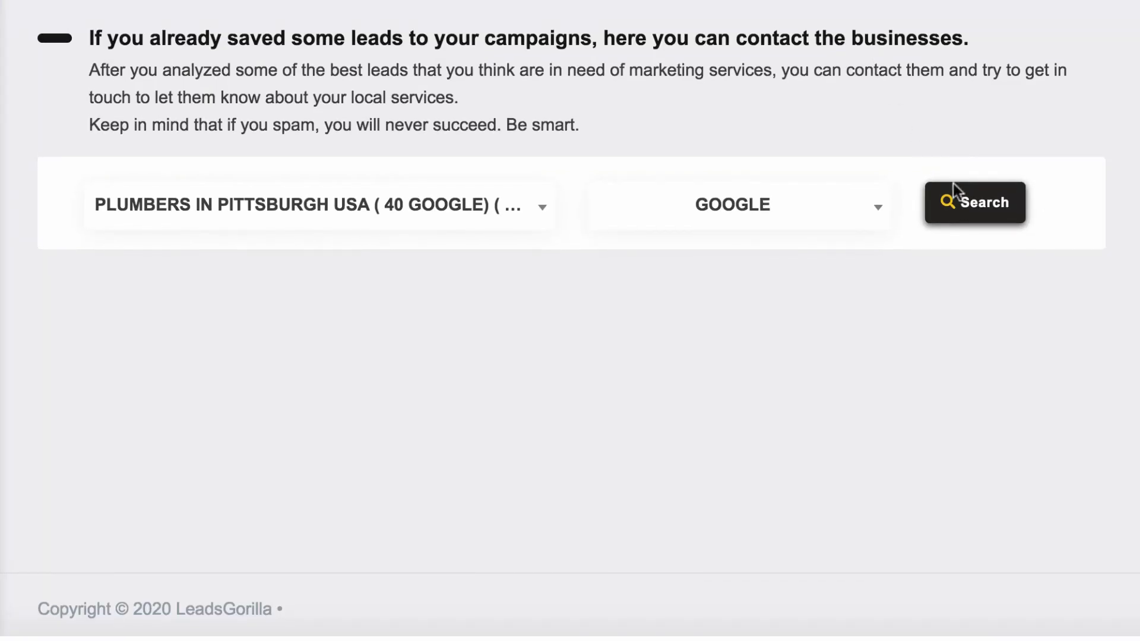
Search the Pittsburgh plumbers campaign's Google leads on Contact Leads and scroll the table
left_click(974, 204)
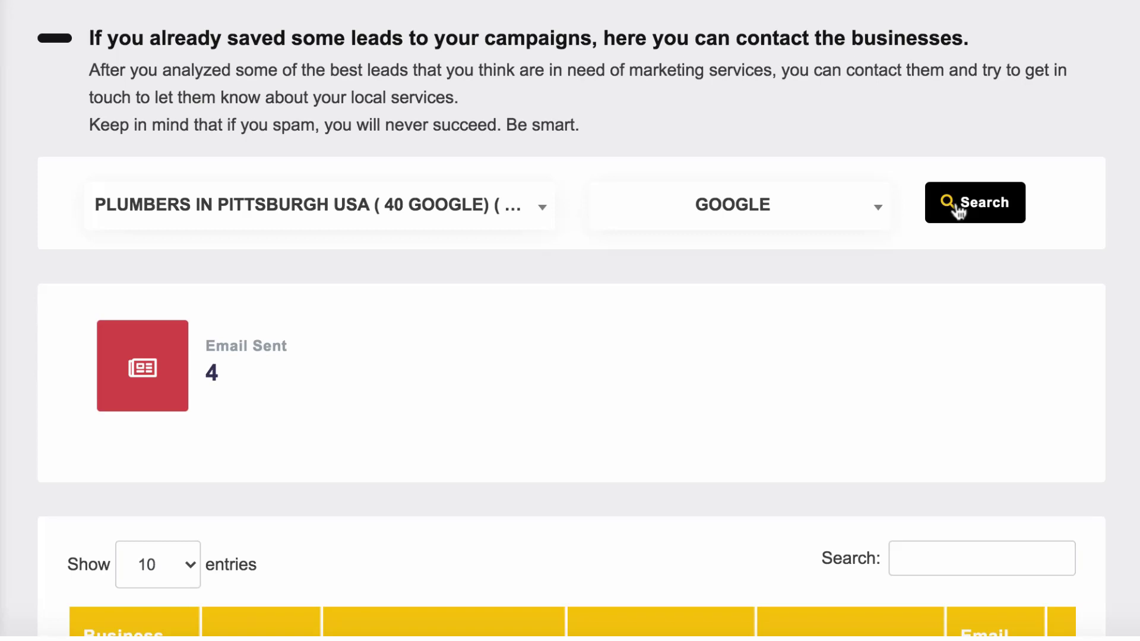
scroll(963, 386, "down", 1)
scroll(964, 386, "down", 6)
scroll(965, 387, "down", 6)
scroll(965, 388, "down", 3)
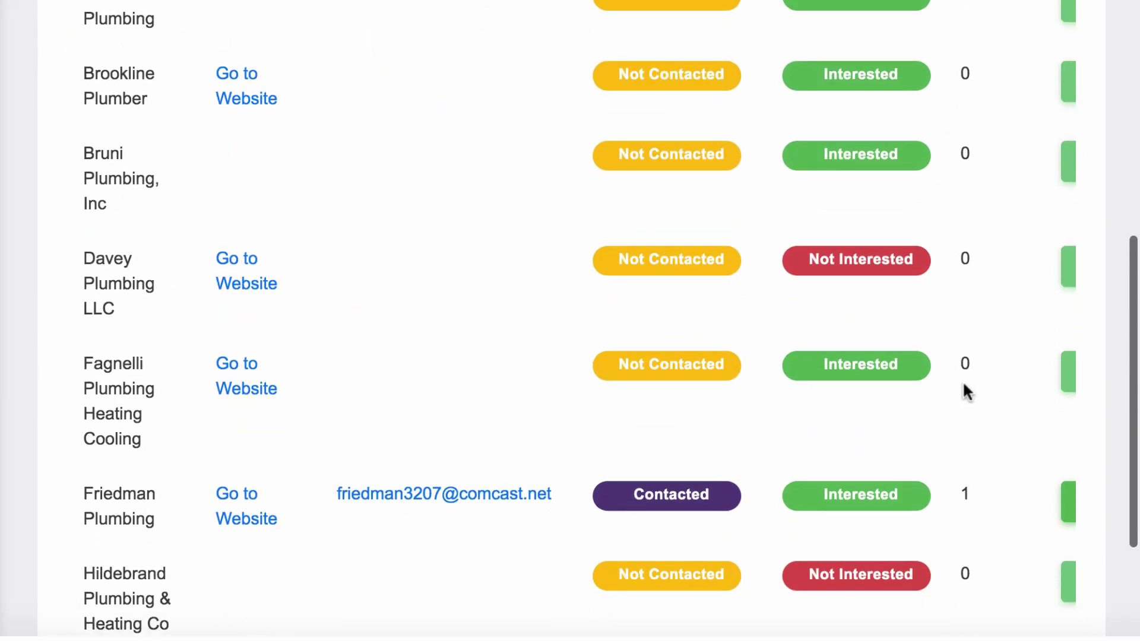
scroll(964, 385, "right", 3)
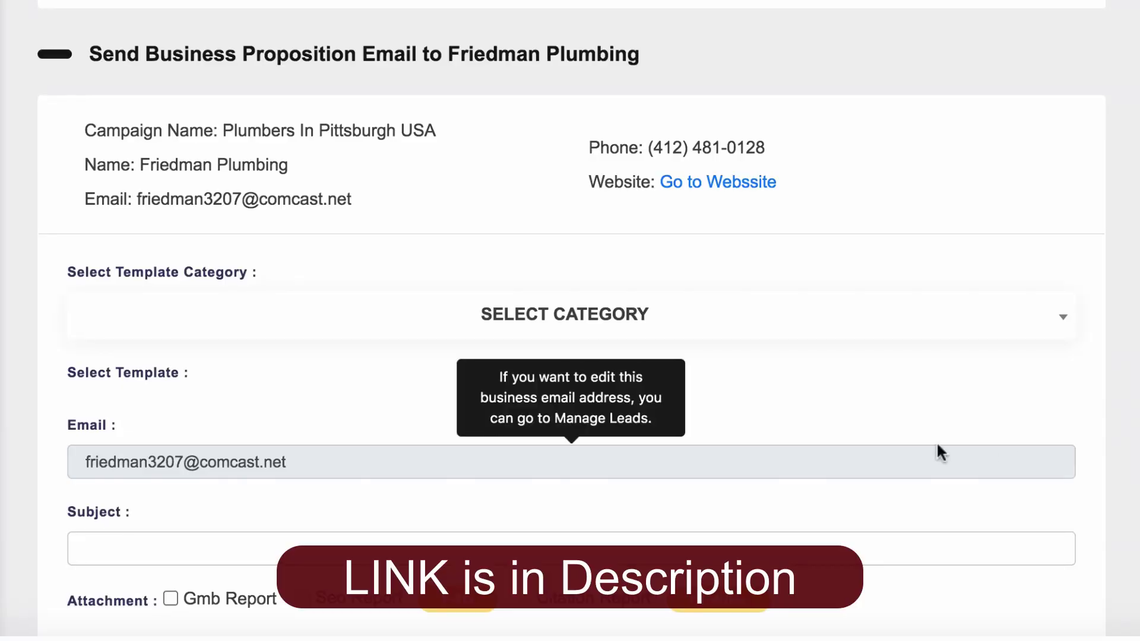
Scroll through Friedman Plumbing's Send Business Proposition Email form to the template categories
scroll(937, 443, "down", 3)
scroll(939, 443, "down", 4)
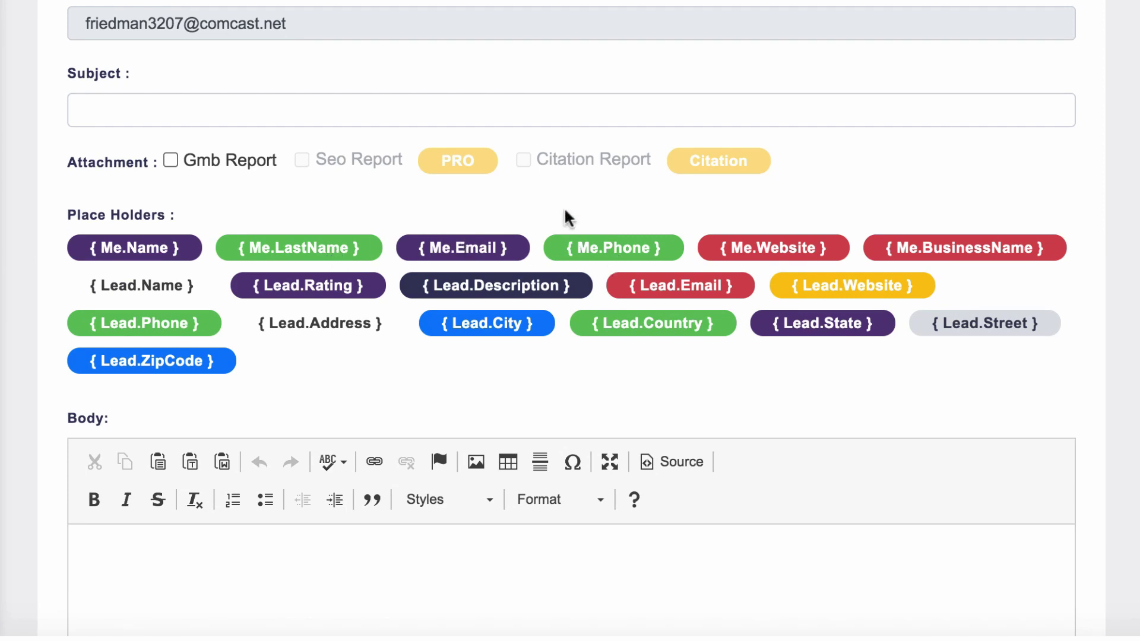
scroll(564, 218, "up", 2)
scroll(564, 218, "up", 2)
scroll(564, 219, "up", 2)
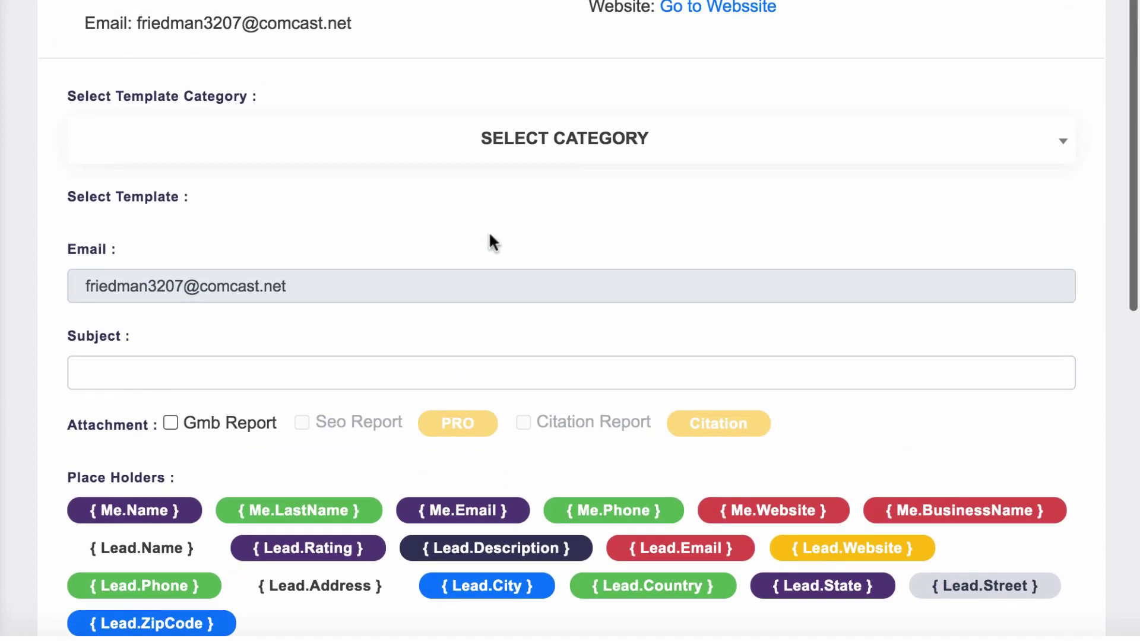
mouse_move(414, 286)
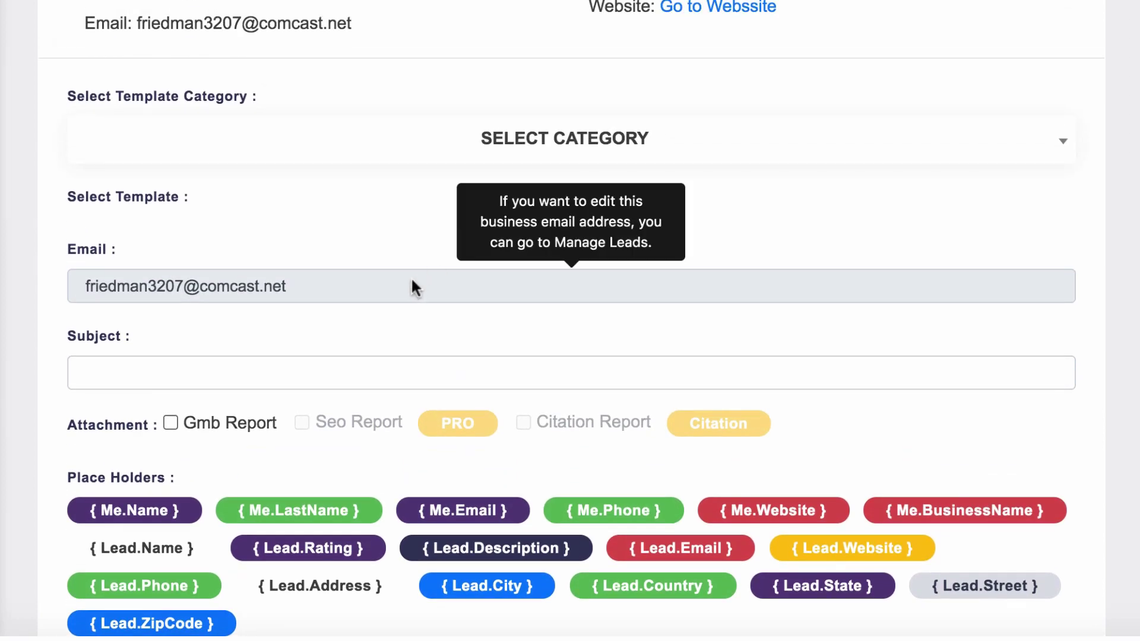
scroll(405, 333, "up", 1)
Apply the first Video Creation & Marketing Services template about tripling Facebook fans
scroll(406, 332, "up", 3)
left_click(412, 309)
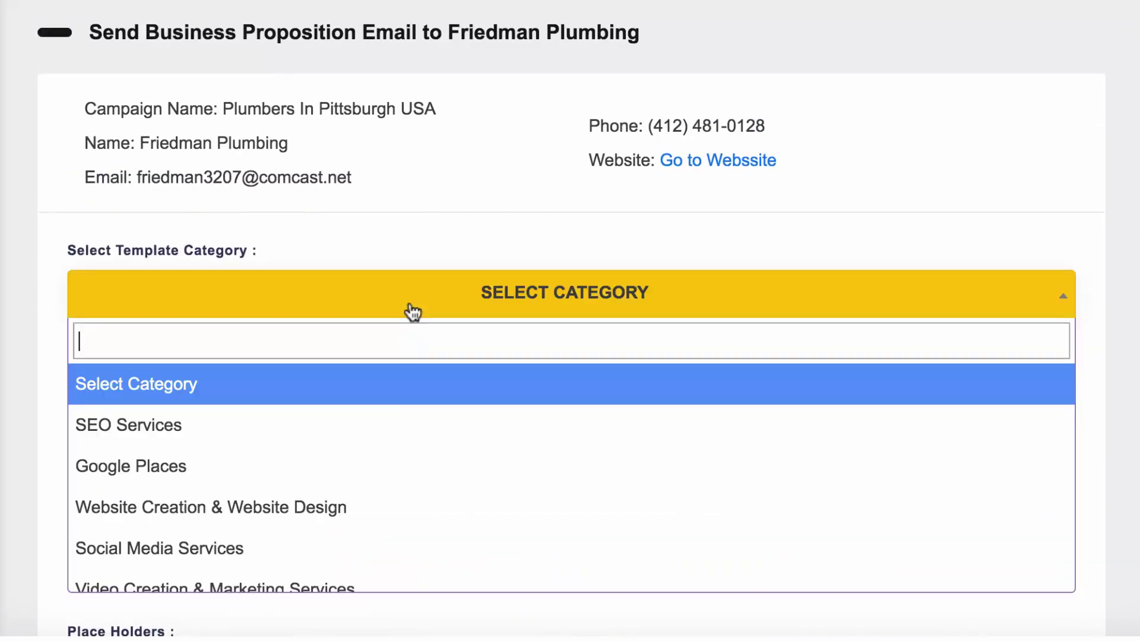
scroll(348, 457, "down", 1)
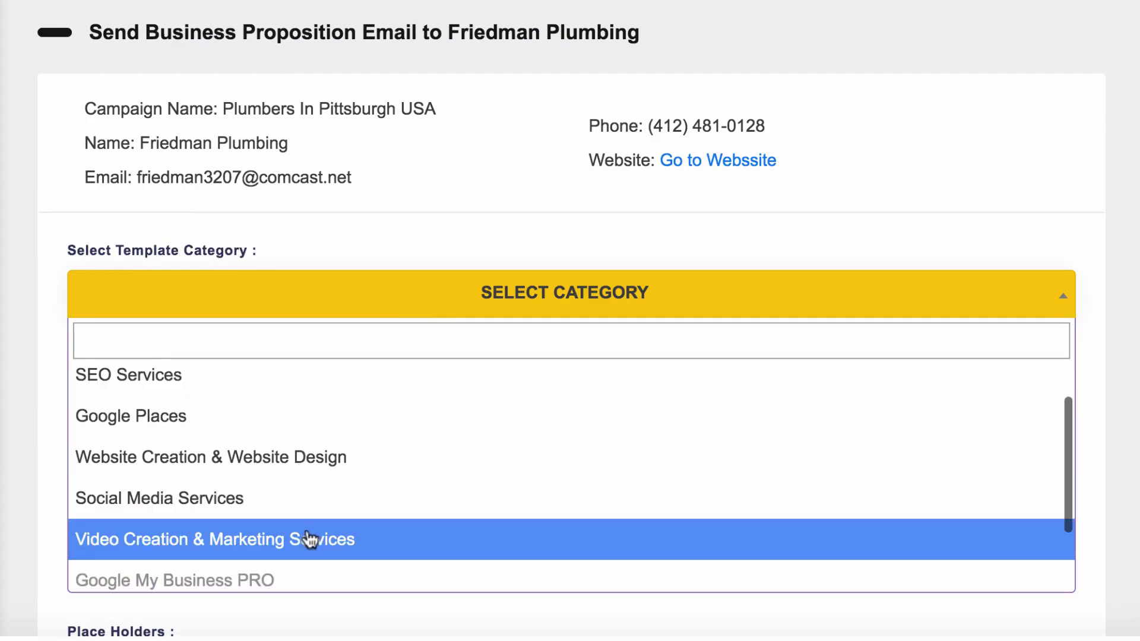
left_click(305, 540)
scroll(438, 402, "down", 2)
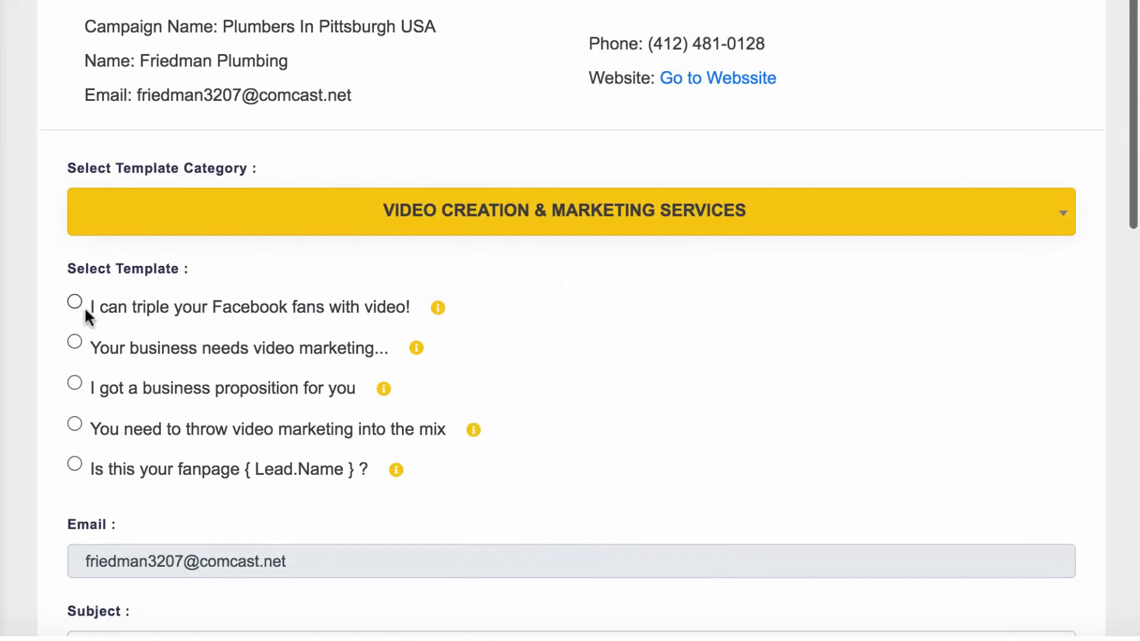
left_click(74, 301)
scroll(670, 414, "down", 3)
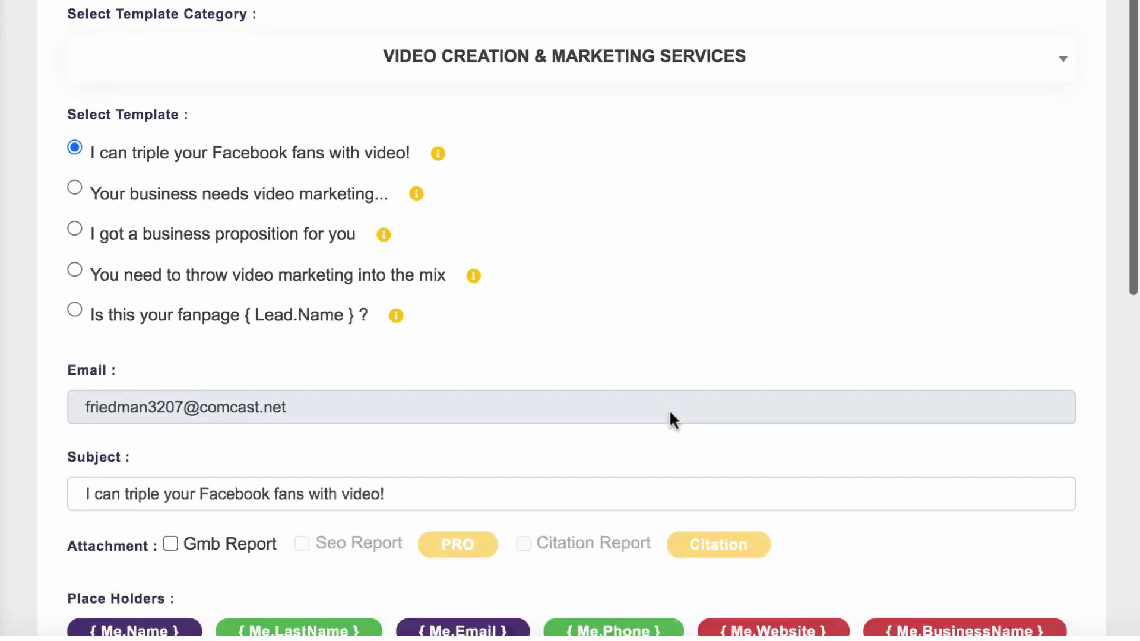
scroll(670, 414, "down", 2)
scroll(670, 414, "down", 1)
scroll(416, 356, "down", 2)
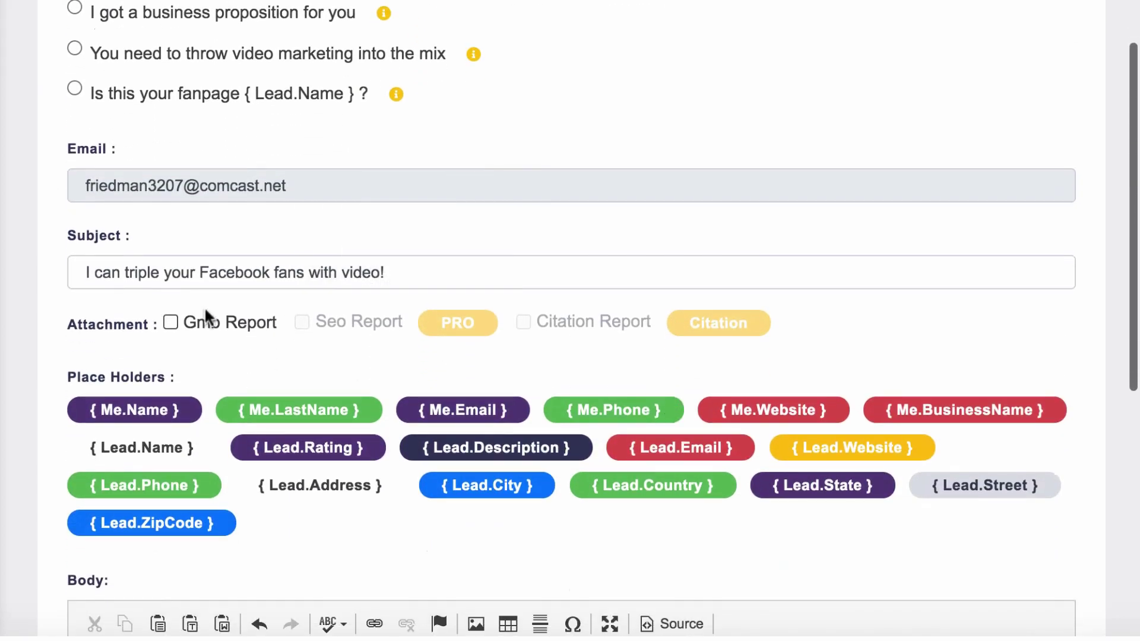
left_click(171, 322)
Scroll up and down through the drafted Facebook-fans email body to review it
scroll(286, 344, "down", 4)
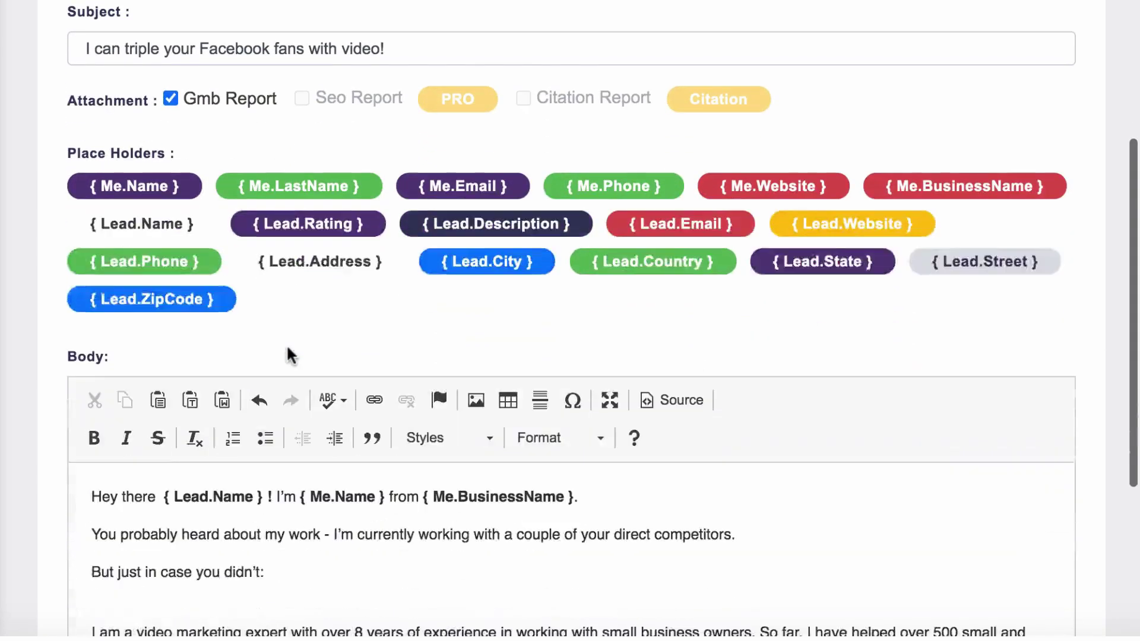
scroll(286, 344, "down", 2)
scroll(287, 365, "down", 2)
scroll(272, 458, "down", 1)
scroll(272, 458, "down", 5)
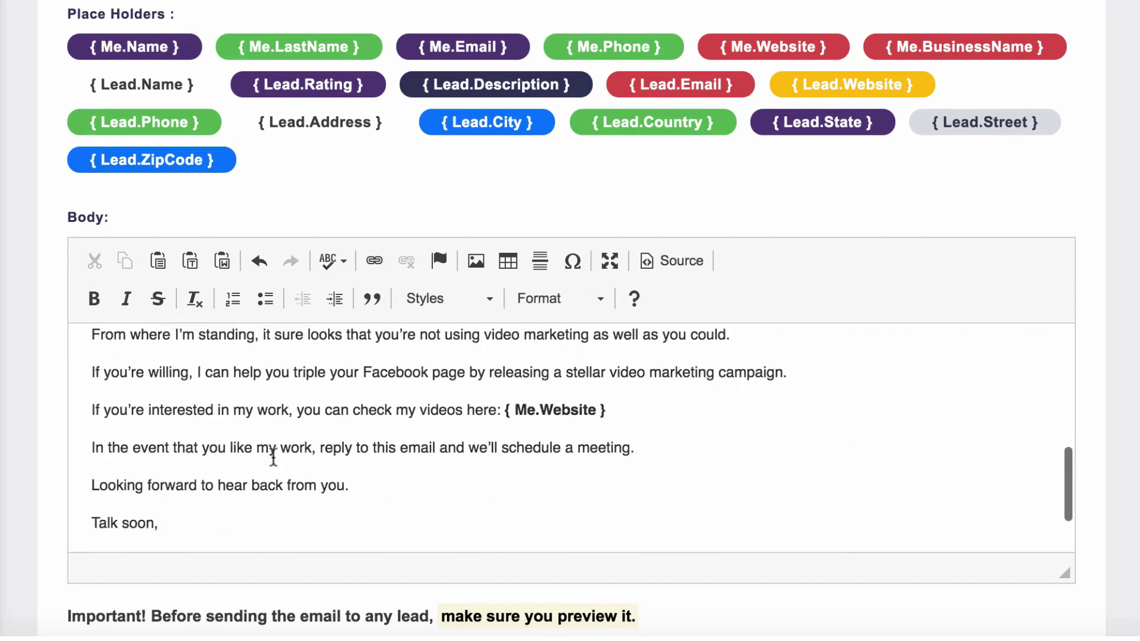
scroll(273, 457, "down", 3)
scroll(274, 460, "up", 6)
scroll(285, 443, "down", 1)
scroll(285, 443, "down", 5)
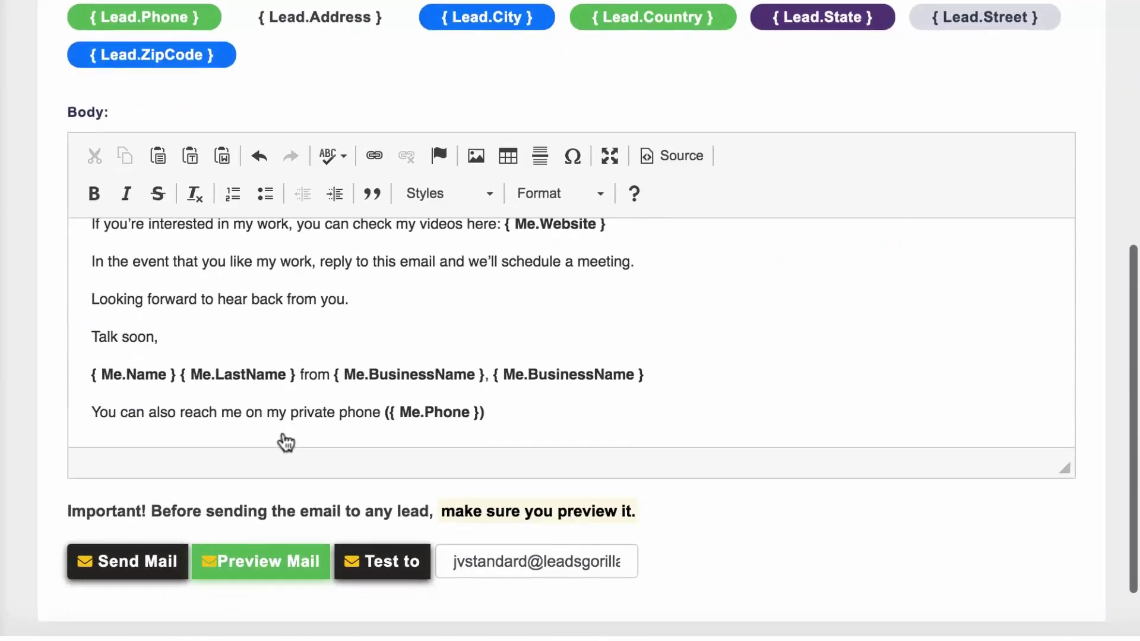
scroll(287, 469, "down", 1)
scroll(288, 490, "down", 1)
scroll(288, 483, "up", 3)
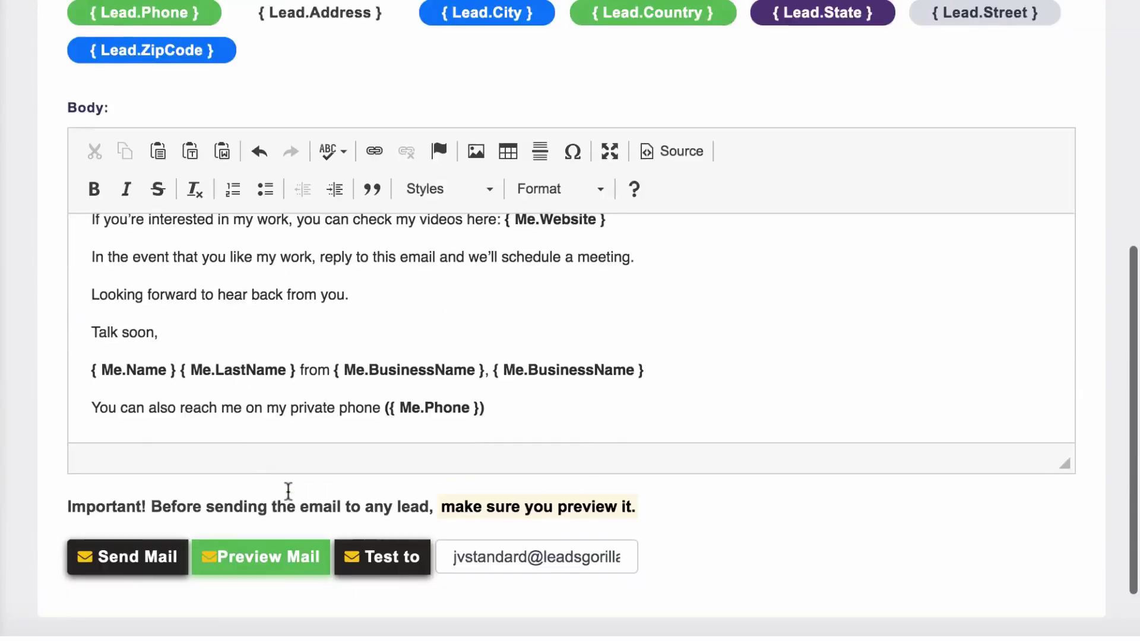
scroll(288, 492, "up", 1)
scroll(291, 496, "up", 3)
scroll(294, 499, "up", 3)
scroll(295, 500, "up", 3)
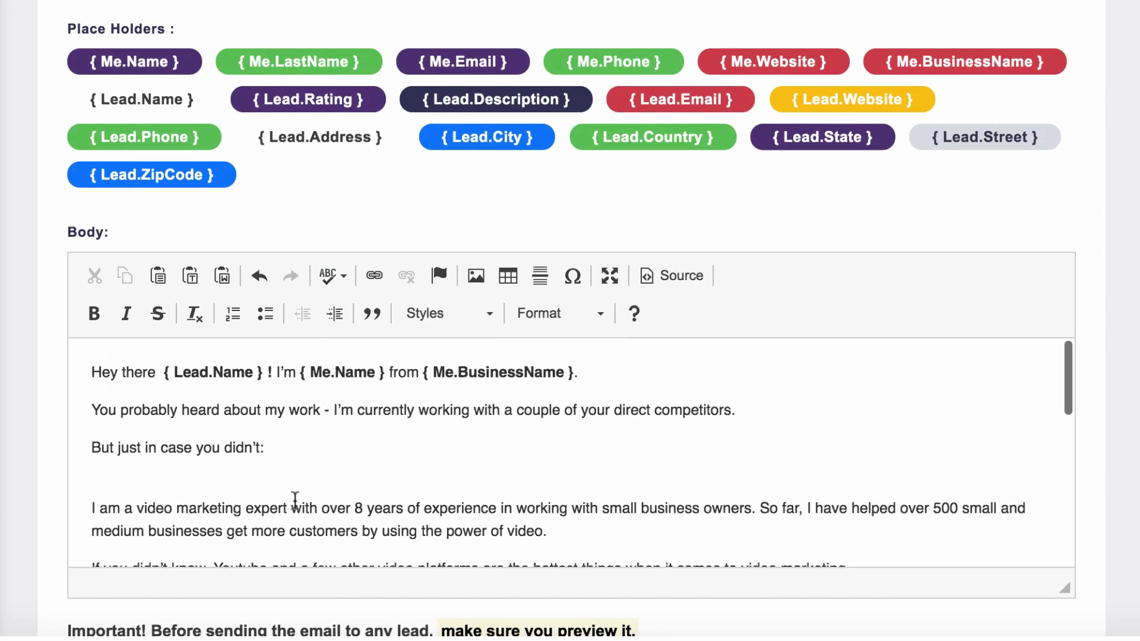
scroll(419, 507, "down", 3)
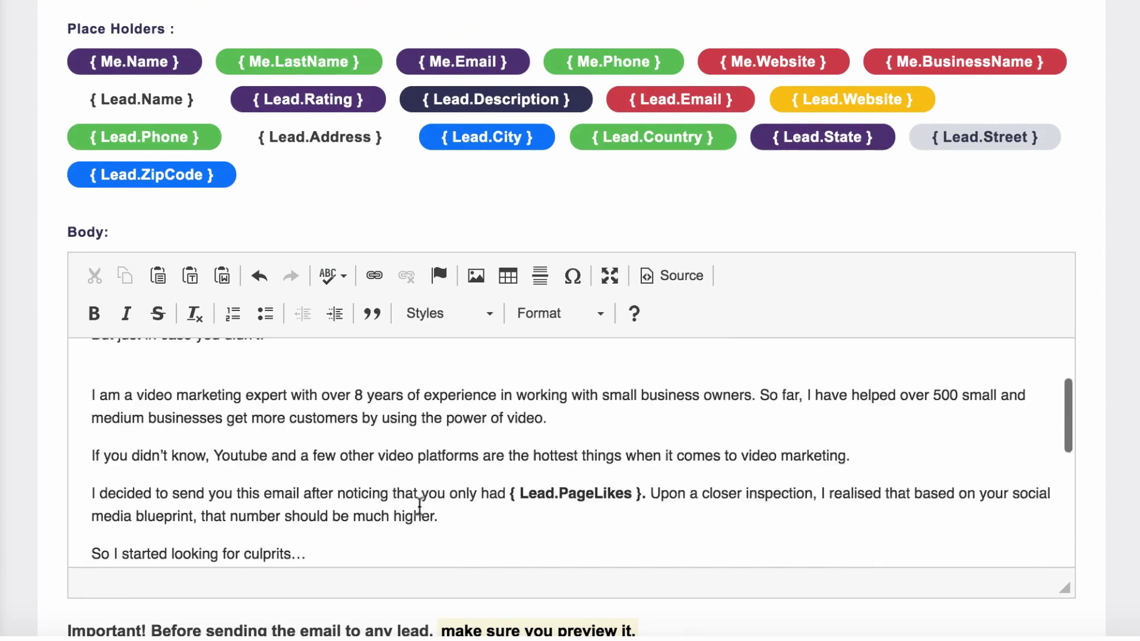
scroll(426, 597, "down", 2)
scroll(416, 591, "down", 2)
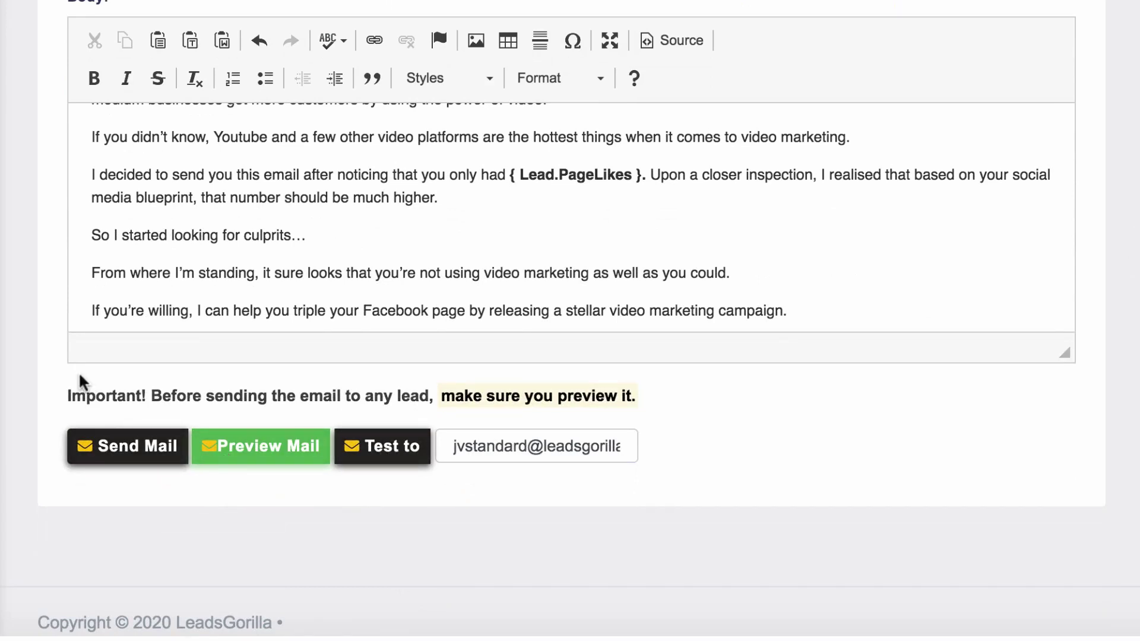
scroll(34, 245, "up", 10)
scroll(36, 237, "up", 5)
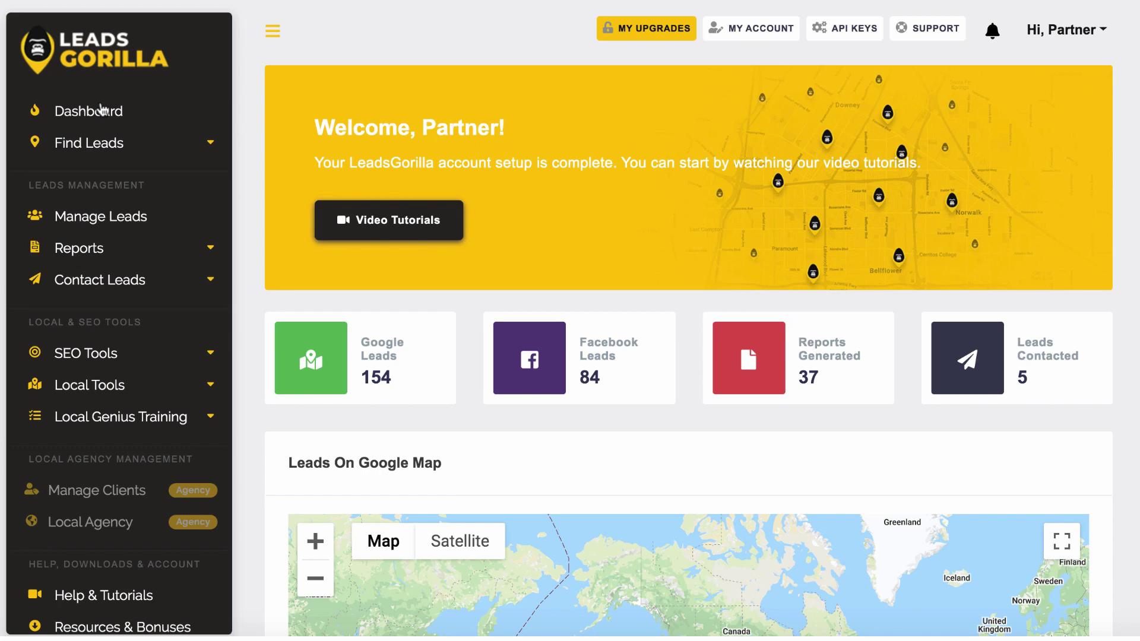
left_click(101, 110)
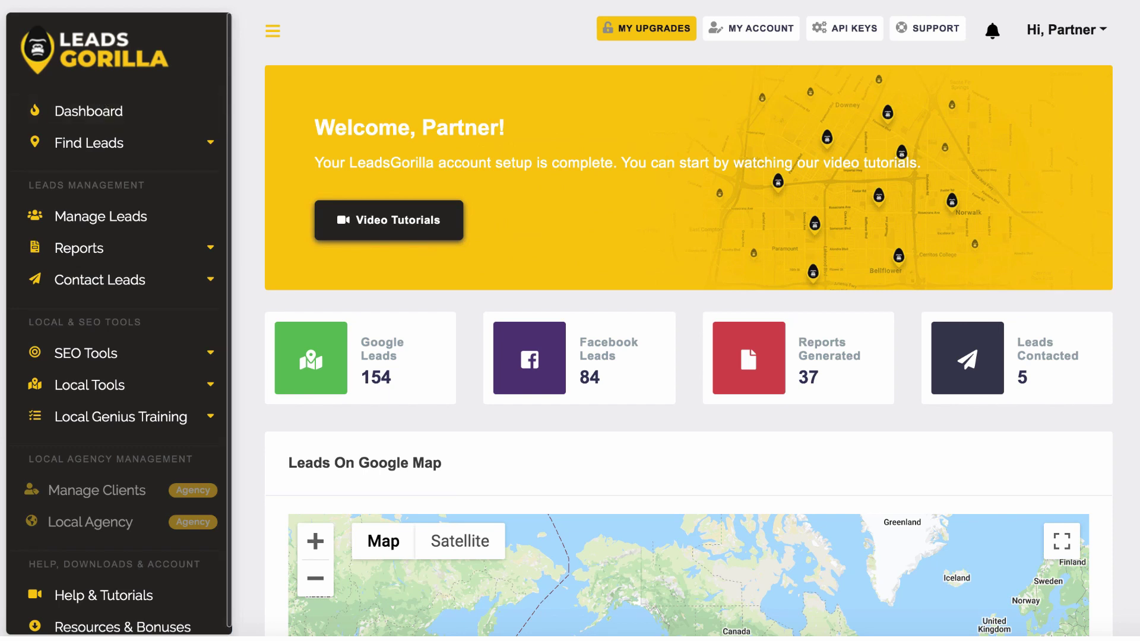